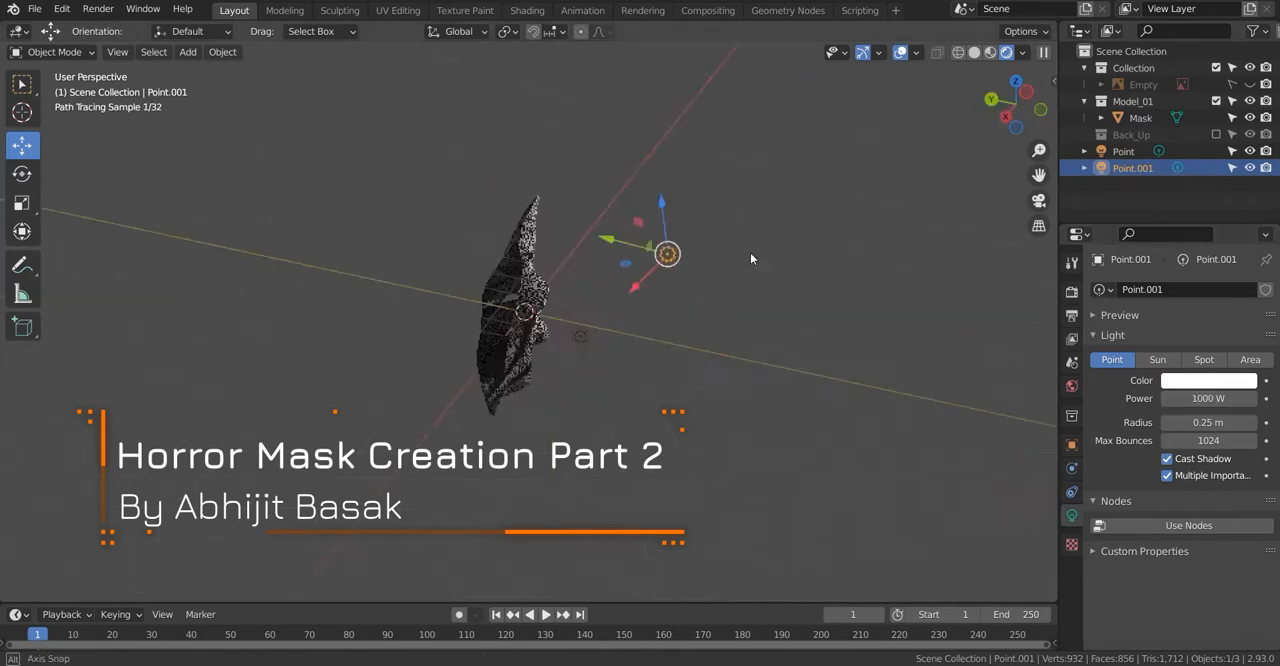
Step: Set the power of both existing point lights, Point.001 and Point, to 2000 W
type("2000")
key("Return")
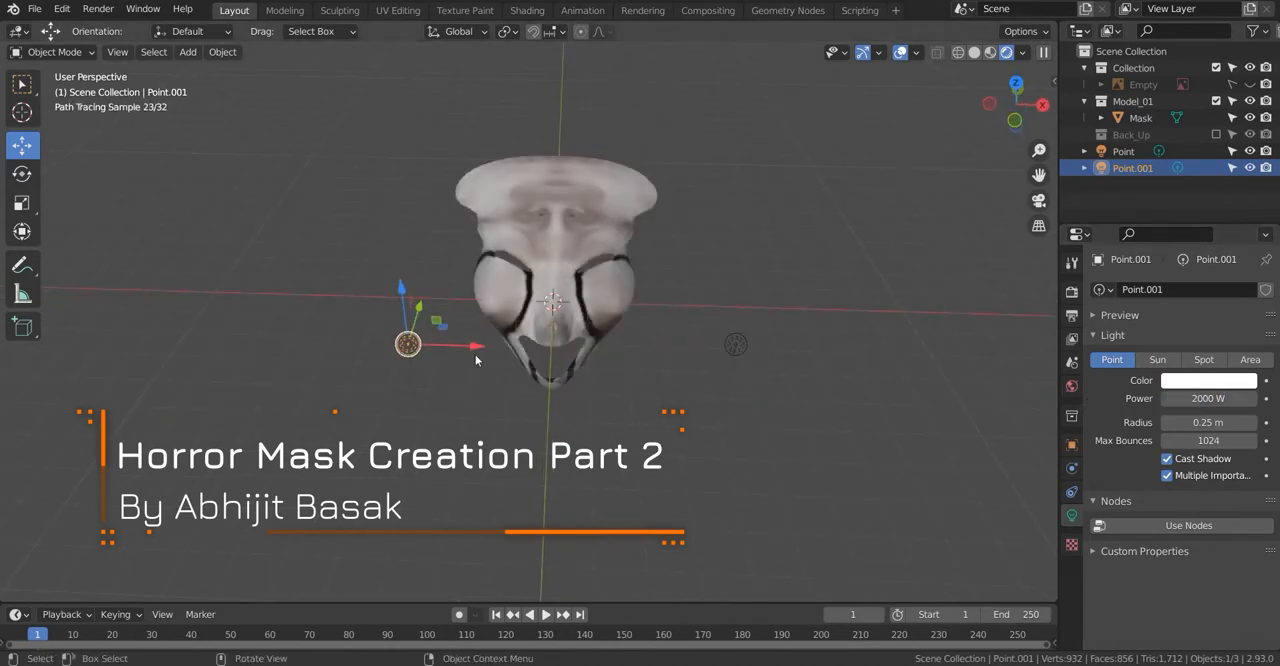
middle_click_drag(455, 354, 475, 285)
left_click(748, 213)
type("2")
key("Return")
middle_click_drag(850, 215, 785, 239)
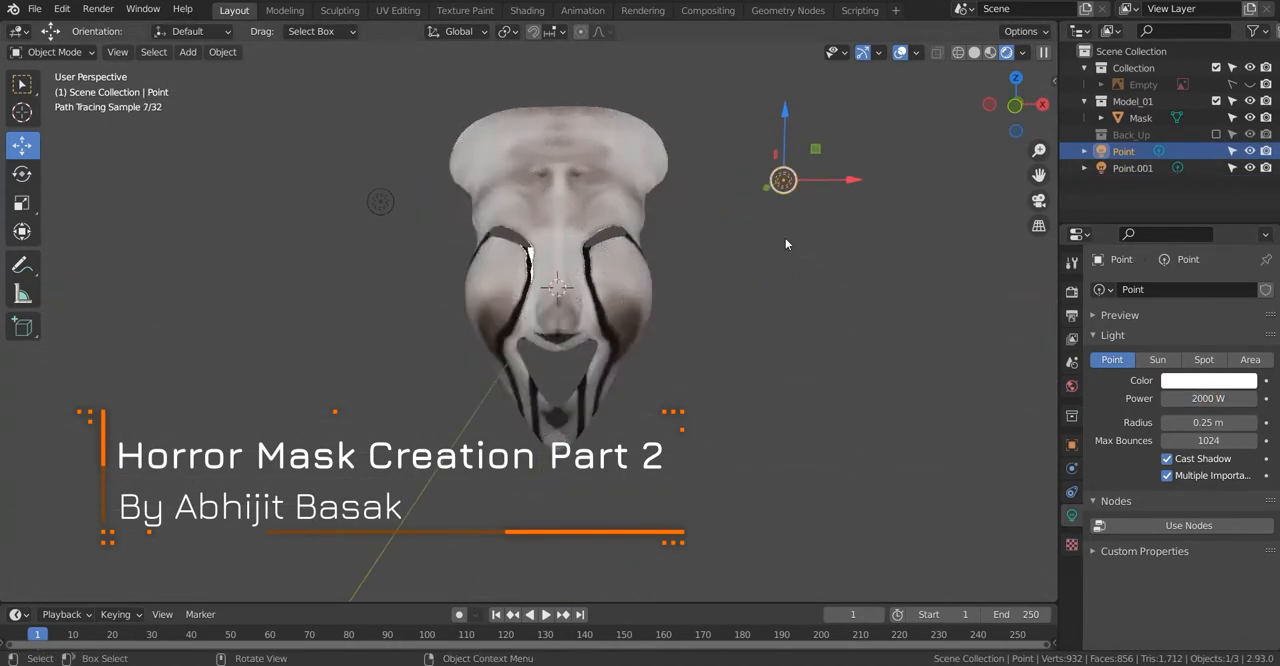
Step: Duplicate the point light twice, placing one copy above the mask and the other below it
key("KP_1")
key("shift+d")
left_click(549, 93)
key("shift+d")
left_click(542, 540)
scroll(542, 538, "down", 3)
middle_click_drag(542, 535, 444, 439)
key("KP_1")
Step: Open the mask's material in the Shading workspace and add an Image Texture node beside the existing nodes
left_click(527, 10)
left_click(604, 338)
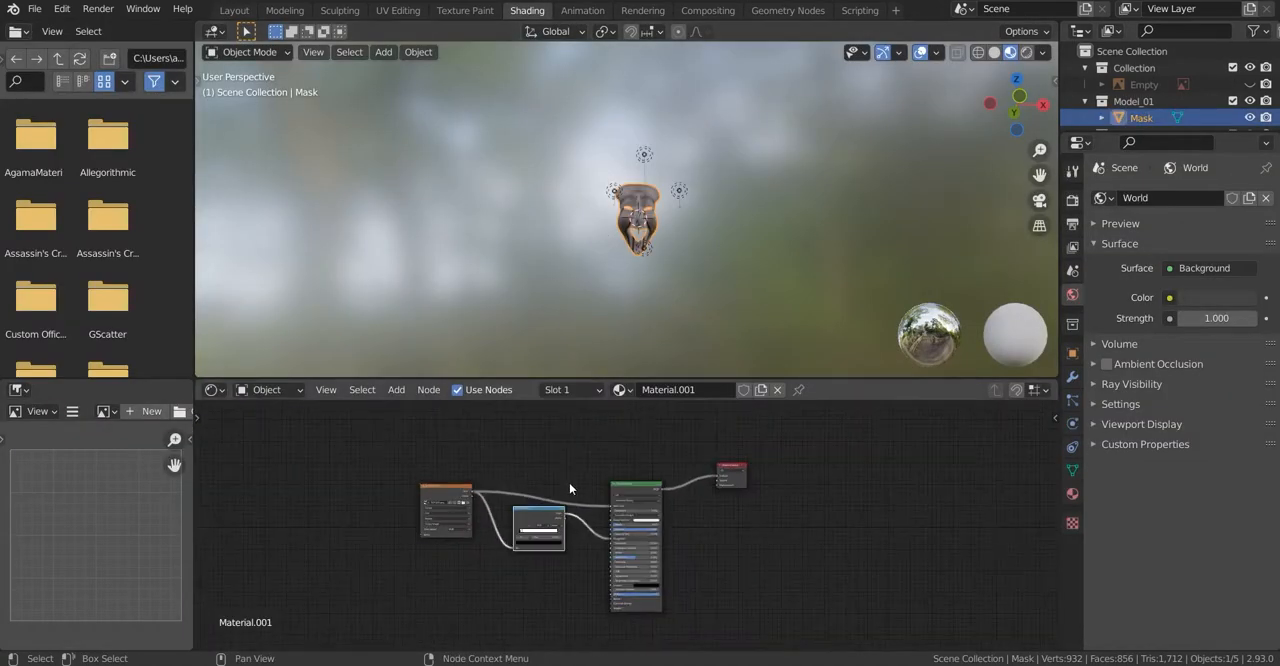
key("KP_Decimal")
key("shift+a")
left_click(352, 466)
type("im")
key("Return")
left_click(409, 497)
Step: Create a blank 2048 × 2048 px image named Mask_Roughness in the new texture node
scroll(390, 490, "up", 10)
left_click_drag(476, 450, 515, 443)
left_click(502, 481)
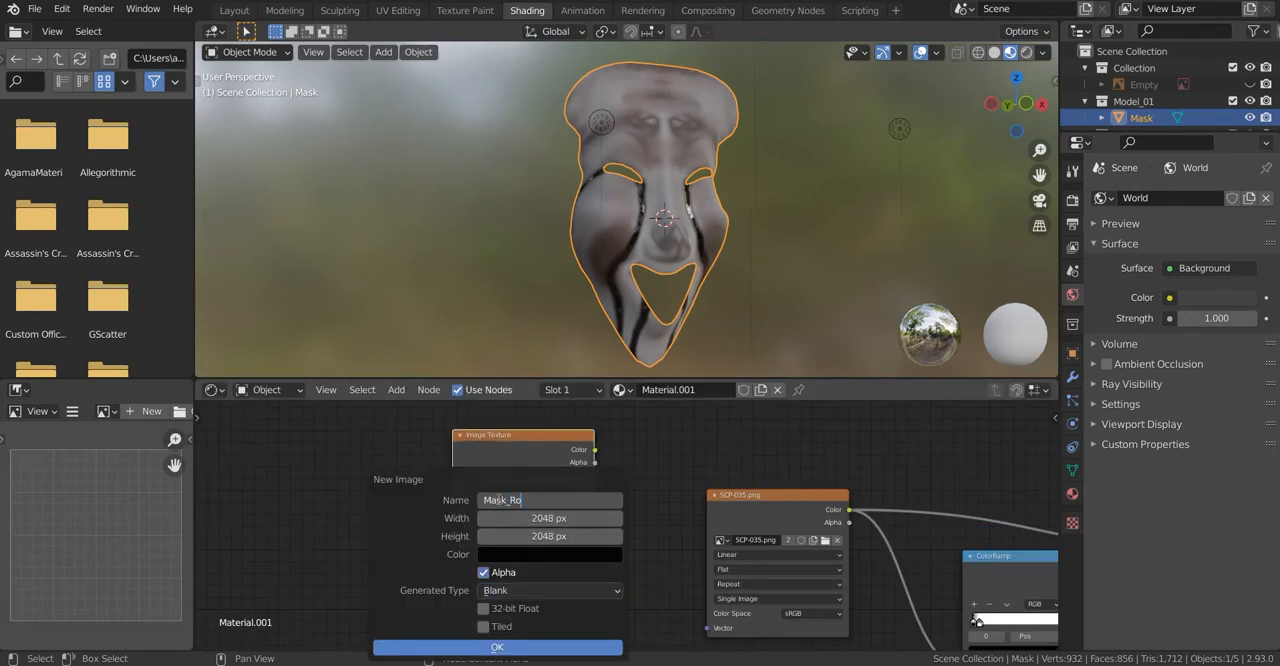
key("Return")
left_click(421, 646)
Step: Display Mask_Roughness in the image editor and enlarge the image area
scroll(482, 480, "down", 4)
left_click(106, 412)
left_click(114, 487)
key("Home")
left_click_drag(194, 314, 371, 325)
left_click_drag(284, 379, 310, 333)
Step: Open the Cycles bake settings and connect the ColorRamp's color output to the Principled BSDF's Base Color
left_click(1072, 200)
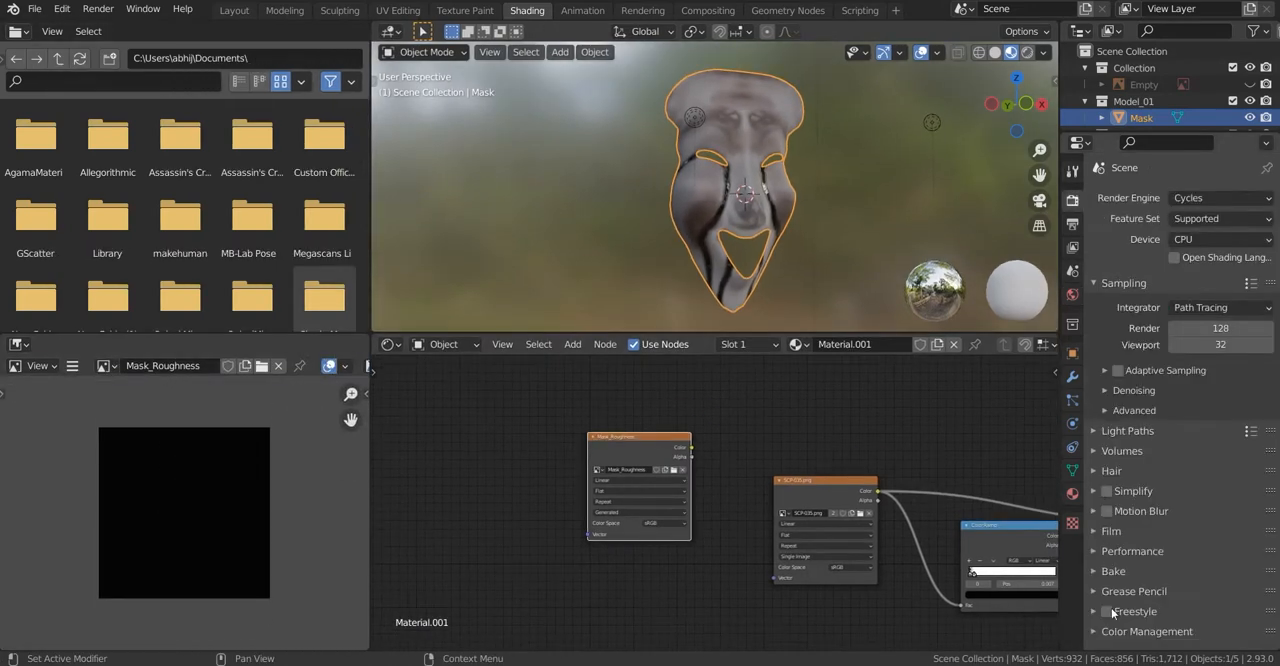
left_click(1113, 572)
scroll(1130, 500, "down", 7)
left_click(1204, 306)
middle_click_drag(963, 435, 771, 391)
left_click_drag(873, 492, 966, 478)
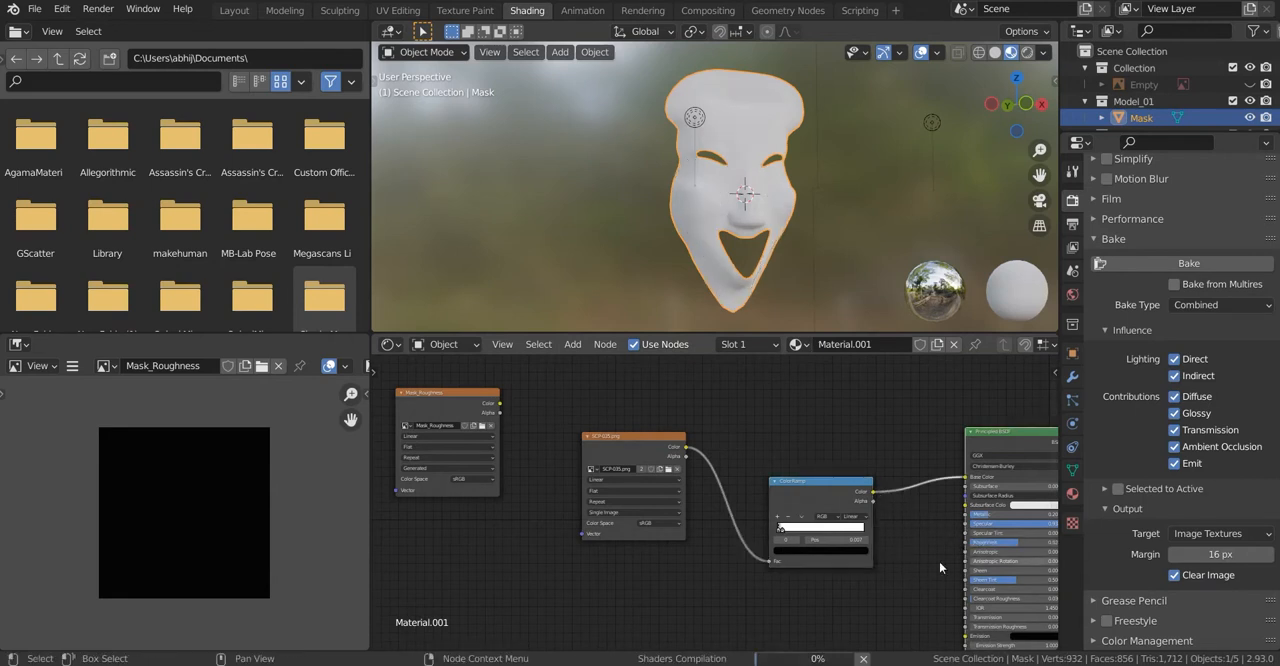
Step: Set the bake type to Diffuse and bake the ramp result into Mask_Roughness
left_click(1210, 305)
left_click(1166, 468)
scroll(1180, 420, "up", 3)
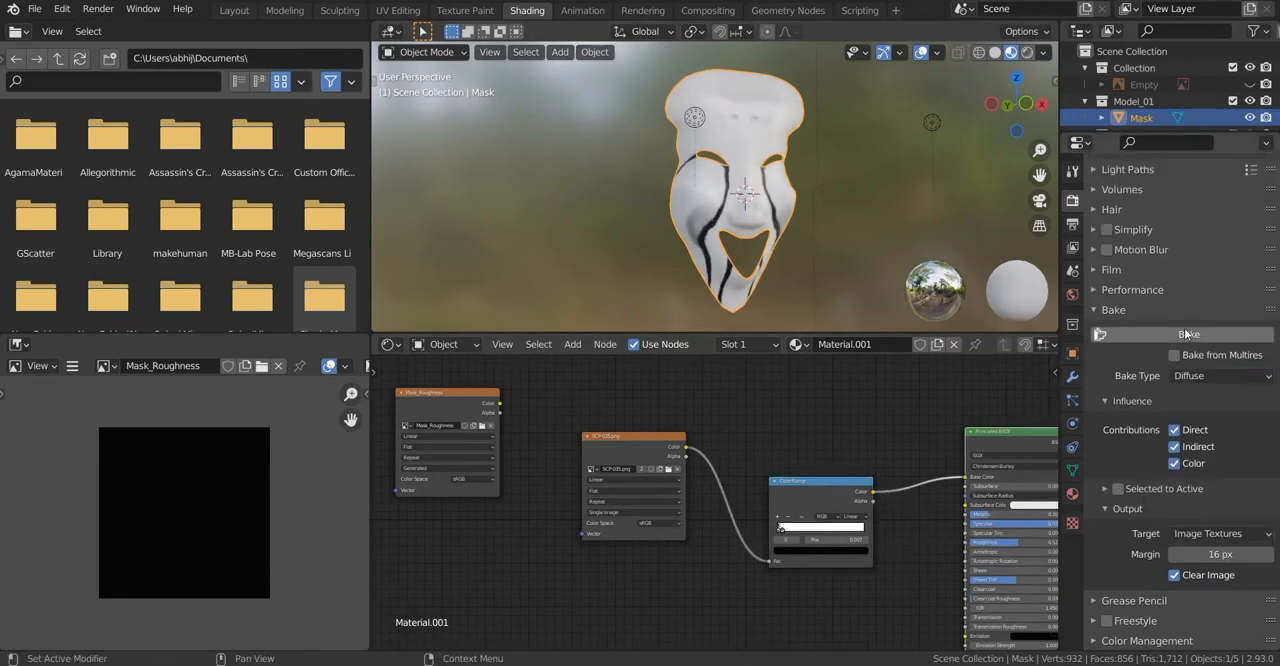
left_click(1189, 334)
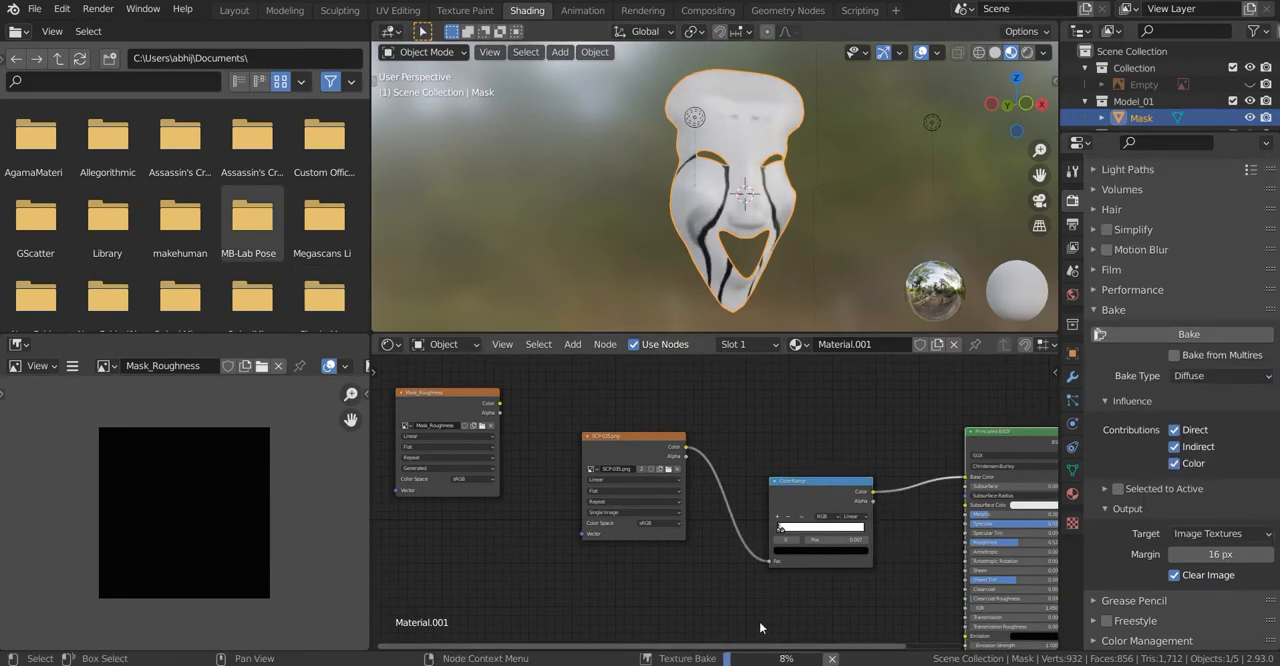
Step: Switch to File Explorer and create a folder named Horror Mask Creation inside Movavi Screen Recording, then return to Blender
middle_click_drag(614, 462, 645, 467)
middle_click_drag(624, 248, 620, 266)
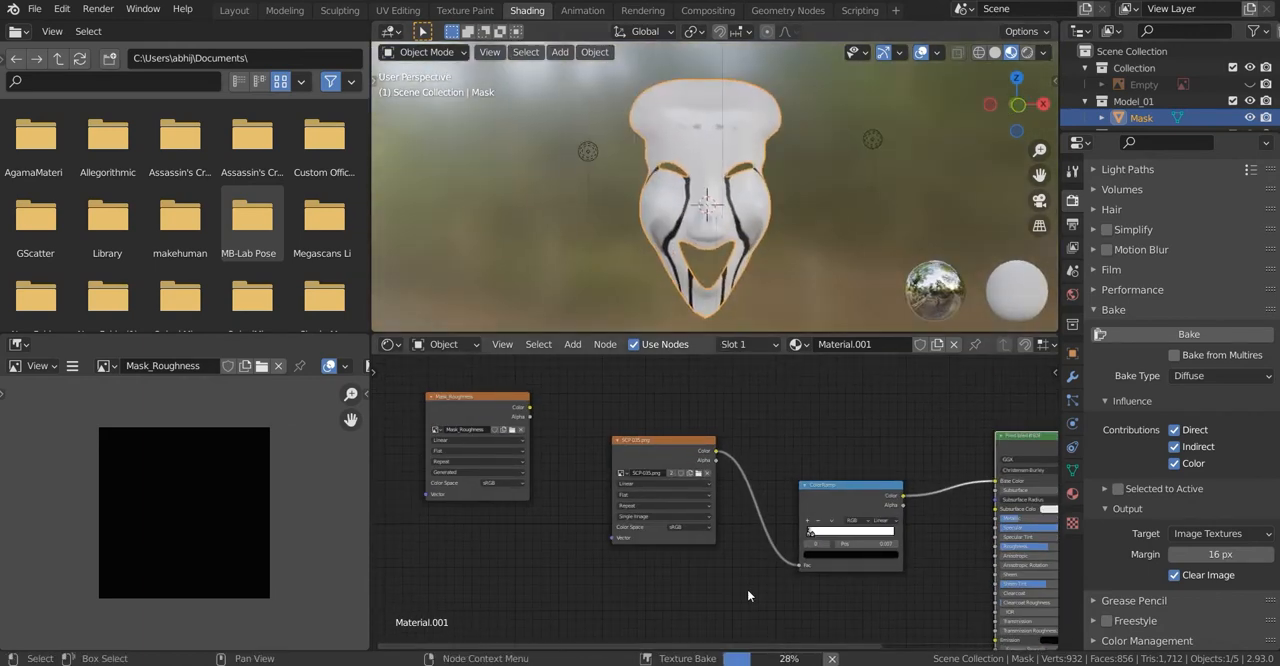
mouse_move(560, 655)
left_click(594, 610)
right_click(757, 204)
mouse_move(800, 385)
left_click(978, 387)
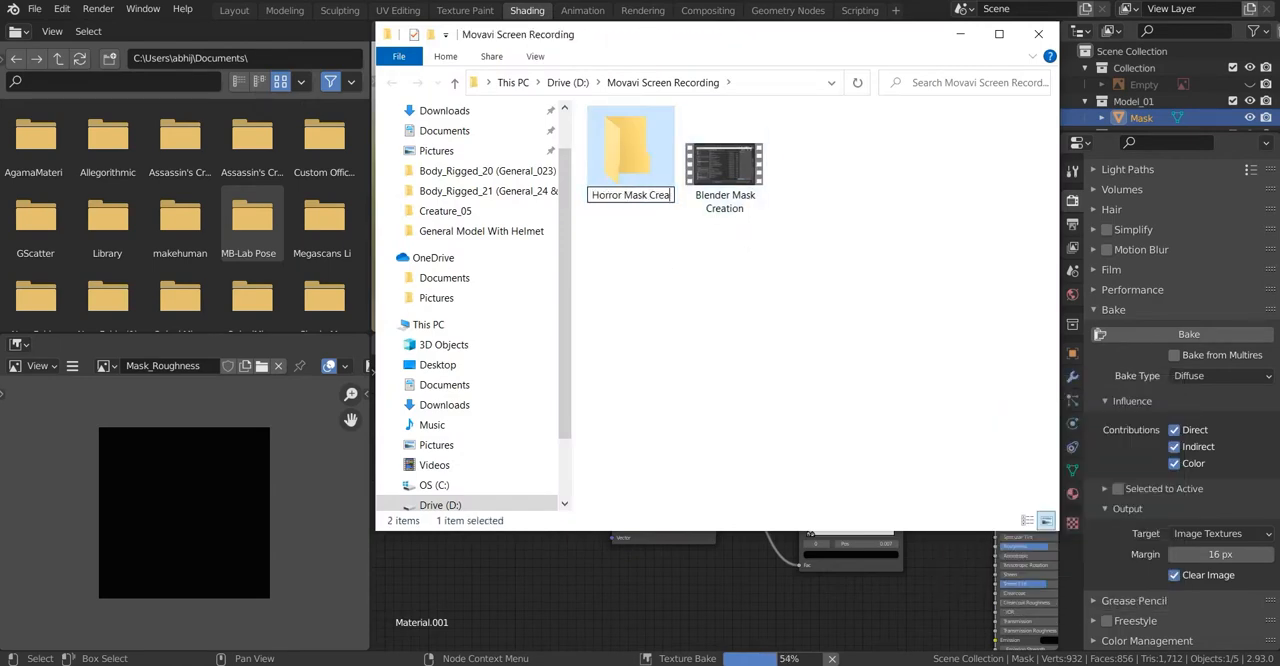
left_click(651, 358)
key("alt+Tab")
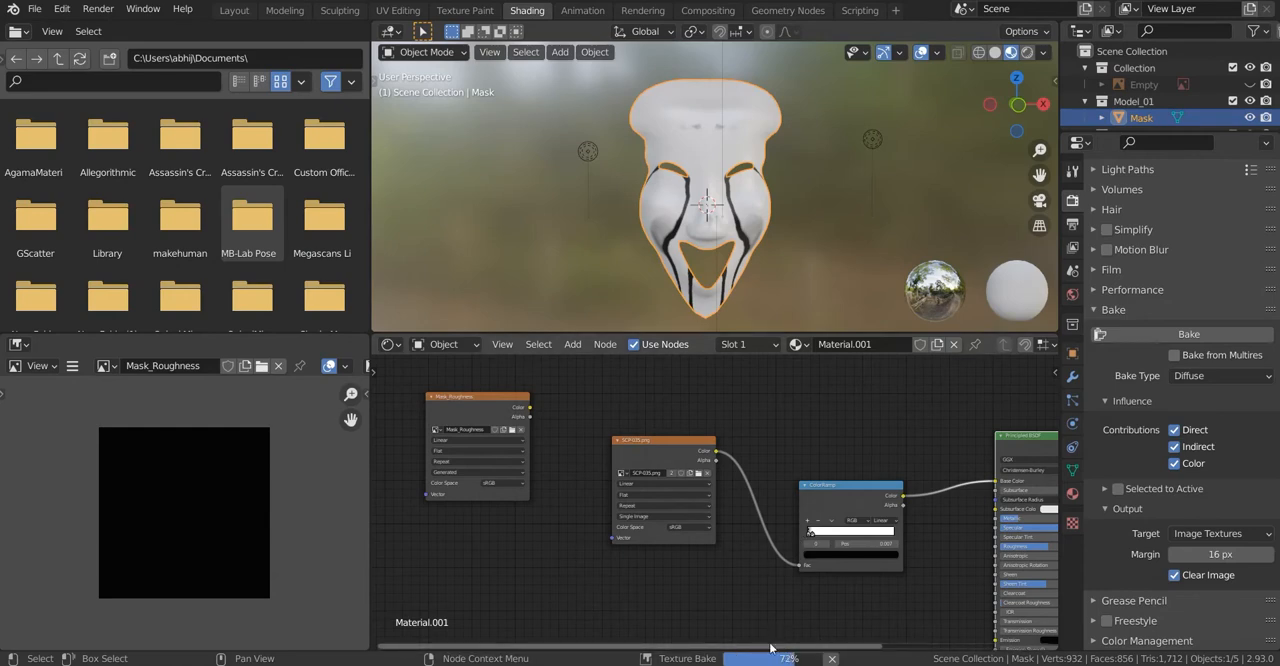
scroll(798, 540, "down", 2)
middle_click_drag(740, 240, 820, 205)
scroll(820, 205, "up", 2)
scroll(160, 523, "up", 2)
scroll(160, 523, "down", 2)
Step: Save the baked roughness image as Mask_Roughness.png in the Horror Mask Creation folder
left_click(72, 366)
mouse_move(140, 402)
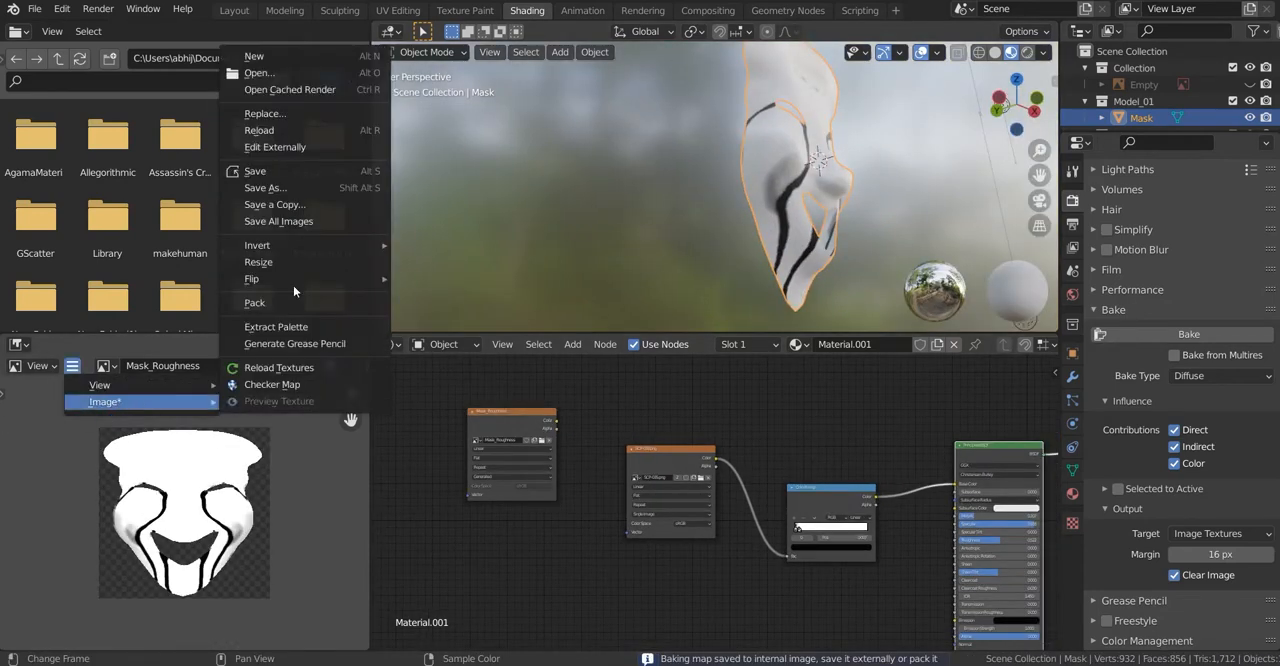
left_click(265, 188)
left_click(250, 154)
scroll(532, 385, "down", 5)
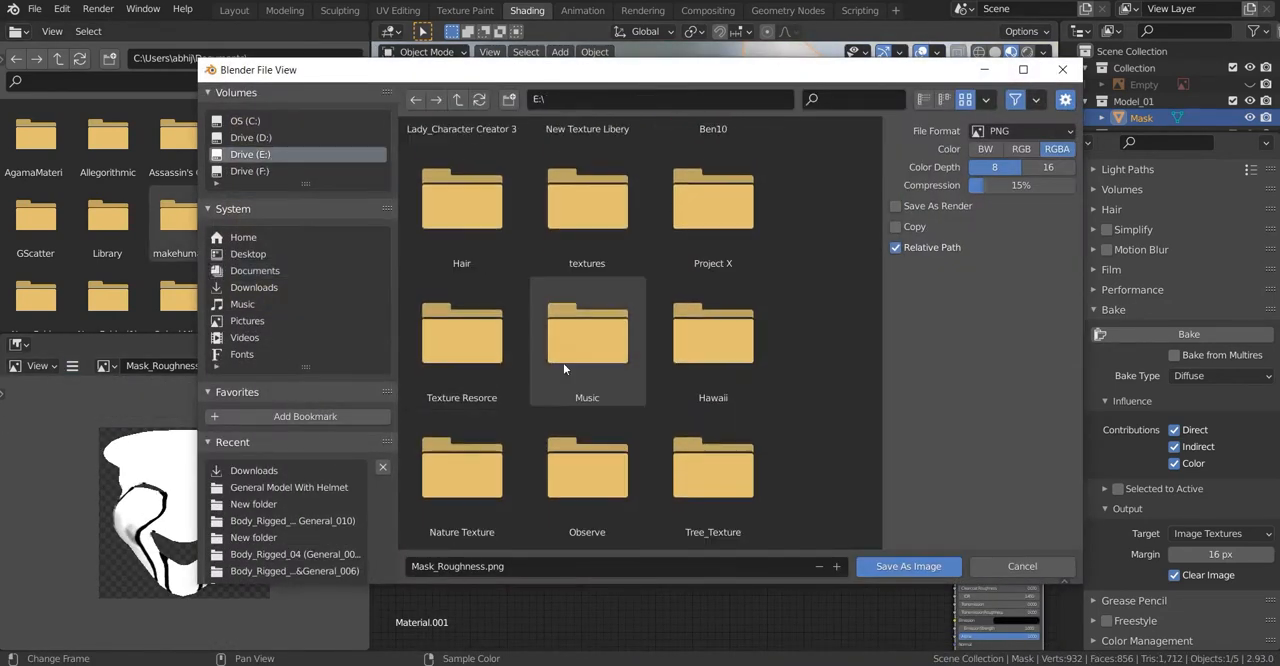
scroll(520, 440, "up", 5)
double_click(457, 423)
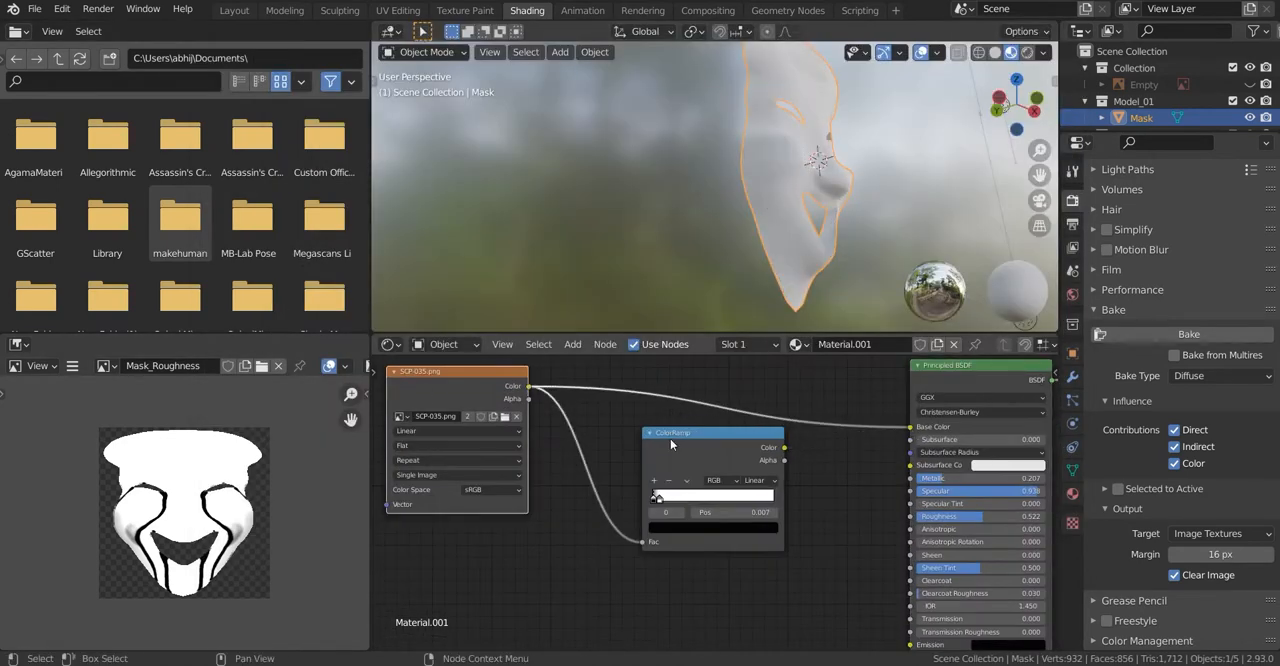
Step: Place the Mask_Roughness node below the ColorRamp and connect its color output to the Principled BSDF's Roughness
scroll(445, 405, "down", 4)
scroll(445, 405, "up", 1)
middle_click_drag(445, 405, 582, 411)
left_click_drag(437, 381, 746, 600)
middle_click_drag(883, 585, 711, 487)
scroll(711, 487, "up", 3)
left_click_drag(620, 494, 866, 408)
middle_click_drag(786, 188, 666, 226)
scroll(700, 485, "down", 5)
scroll(561, 434, "up", 2)
middle_click_drag(561, 434, 756, 516)
Step: Add another Image Texture node containing a new blank 2048 × 2048 px image named Mask_Color_Map
key("shift+a")
left_click(438, 449)
type("im")
key("Return")
left_click(456, 396)
scroll(484, 444, "up", 8)
left_click(503, 417)
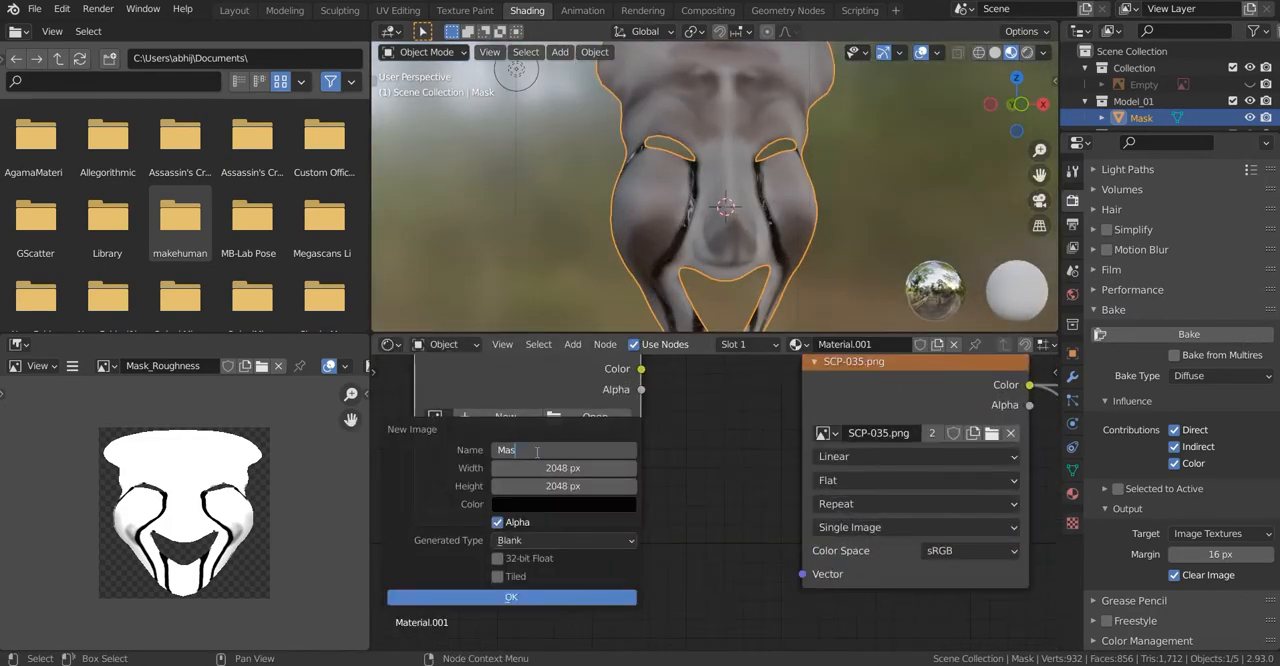
left_click(498, 598)
Step: Disconnect Mask_Roughness from the shader and bake the mask's diffuse result into Mask_Color_Map
scroll(700, 480, "down", 2)
scroll(914, 469, "down", 1)
middle_click_drag(914, 469, 811, 543)
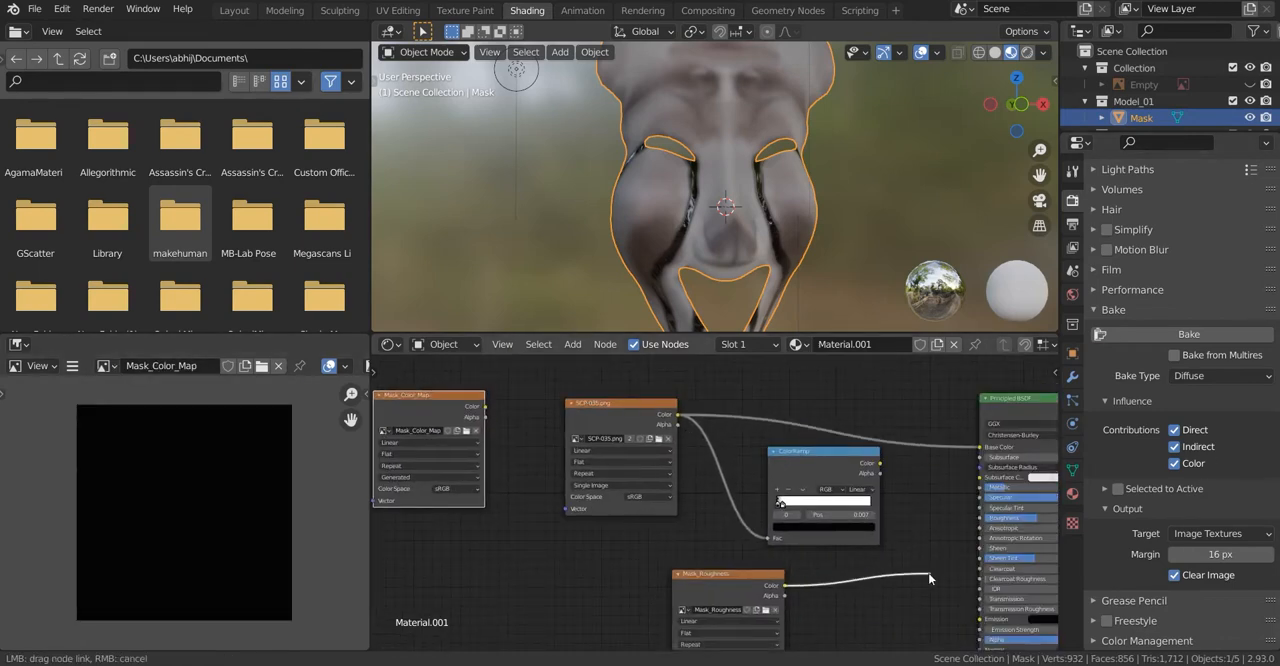
left_click_drag(929, 578, 1035, 505)
left_click(1192, 338)
scroll(635, 228, "down", 3)
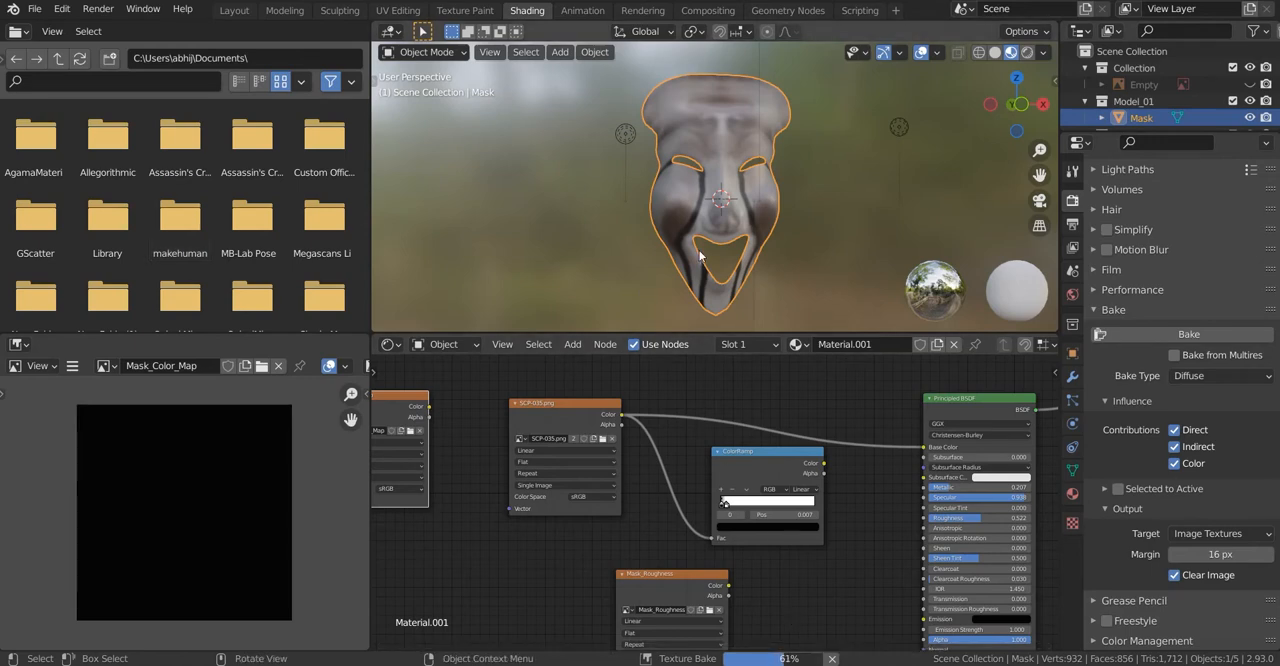
scroll(1000, 485, "up", 3)
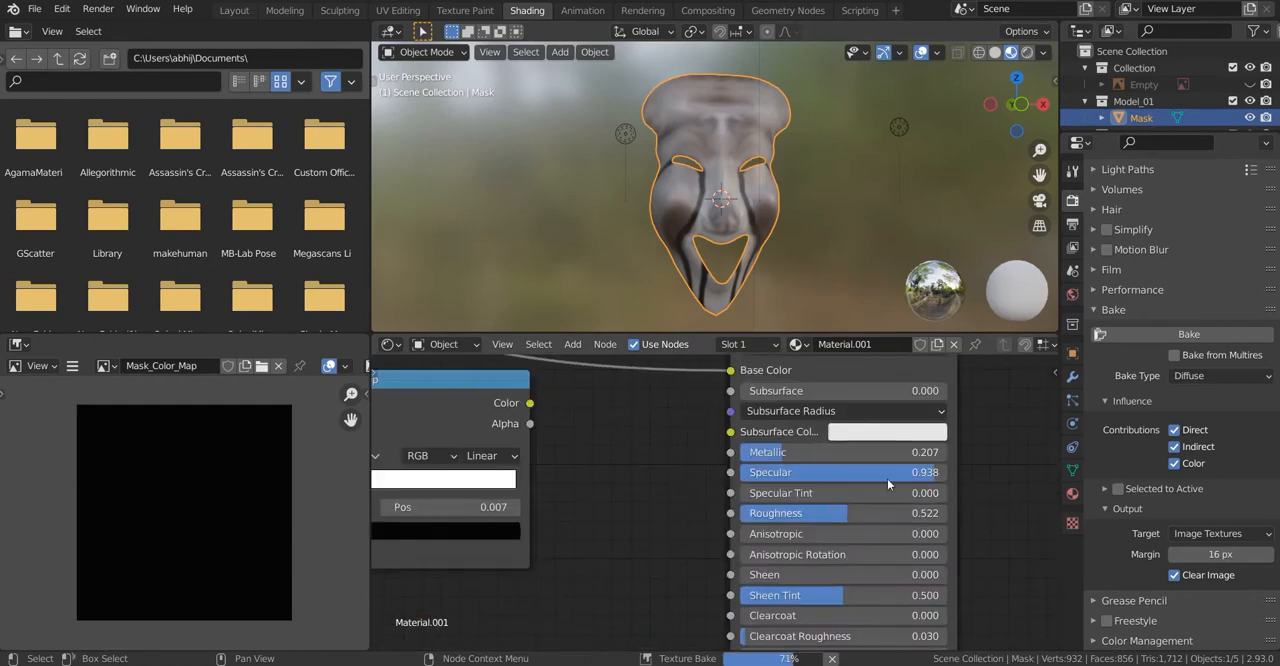
scroll(659, 489, "down", 3)
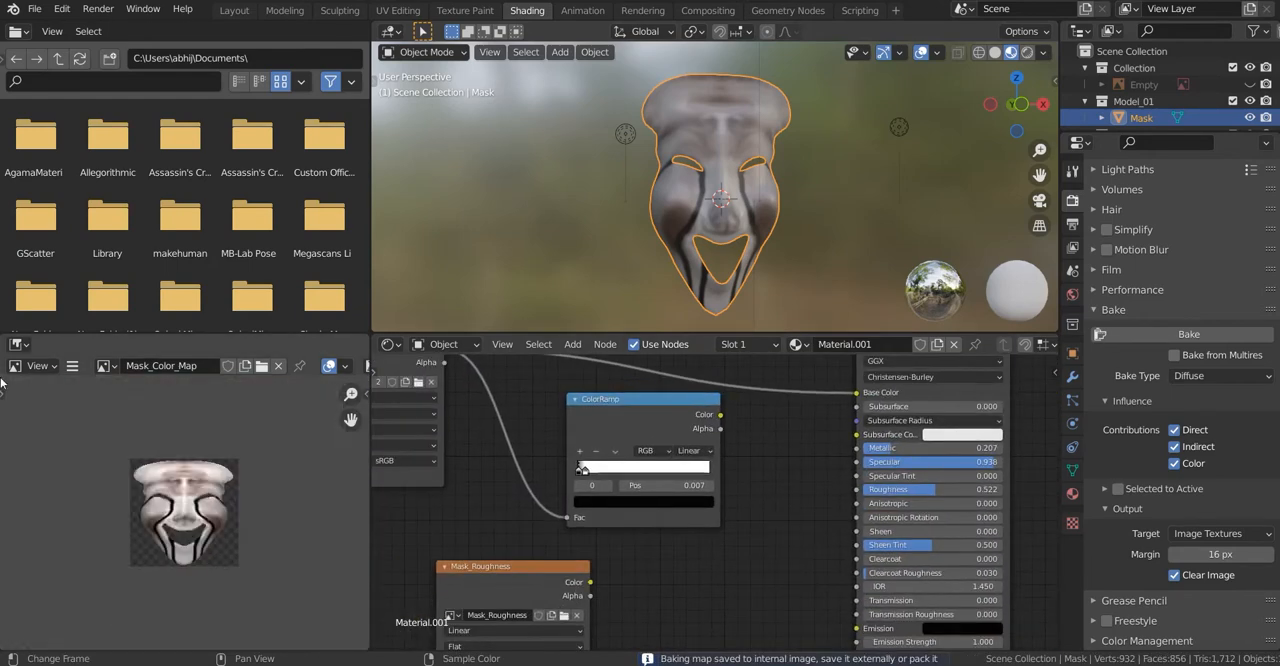
Step: Save the baked Mask_Color_Map image to an external file
left_click(72, 365)
mouse_move(120, 401)
left_click(262, 188)
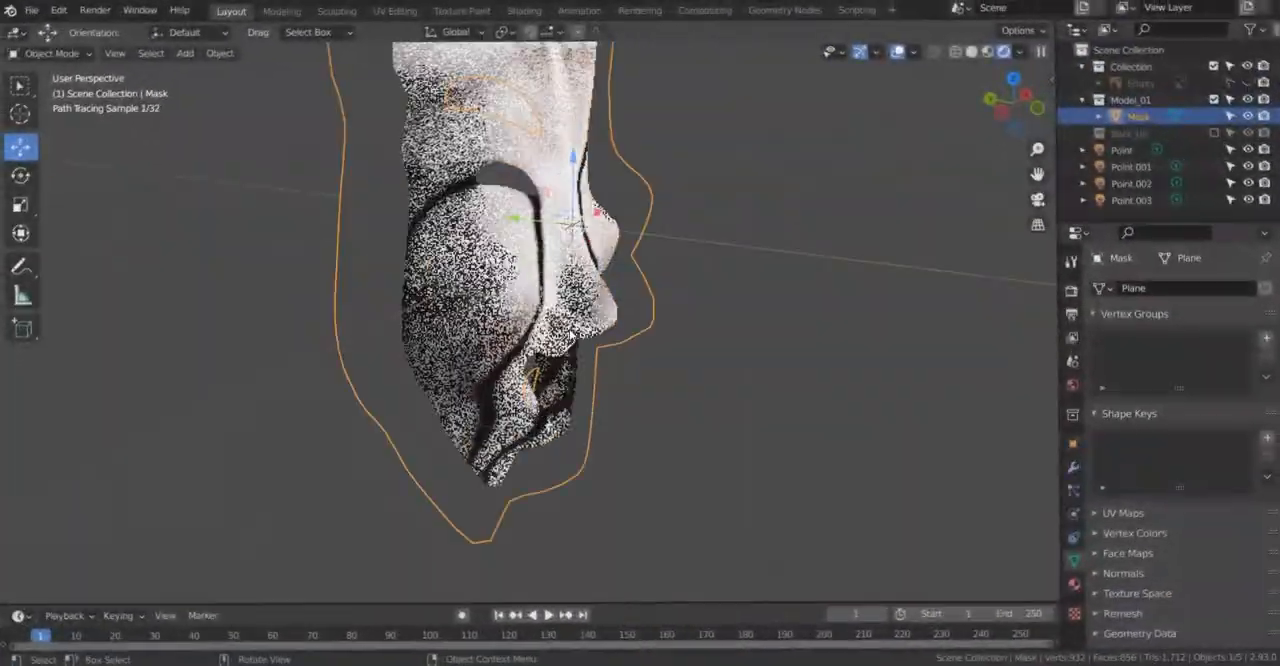
Step: Open the Texture Paint workspace with Mask_Color_Map in the image editor and the mask shown in Material Preview
scroll(657, 268, "up", 5)
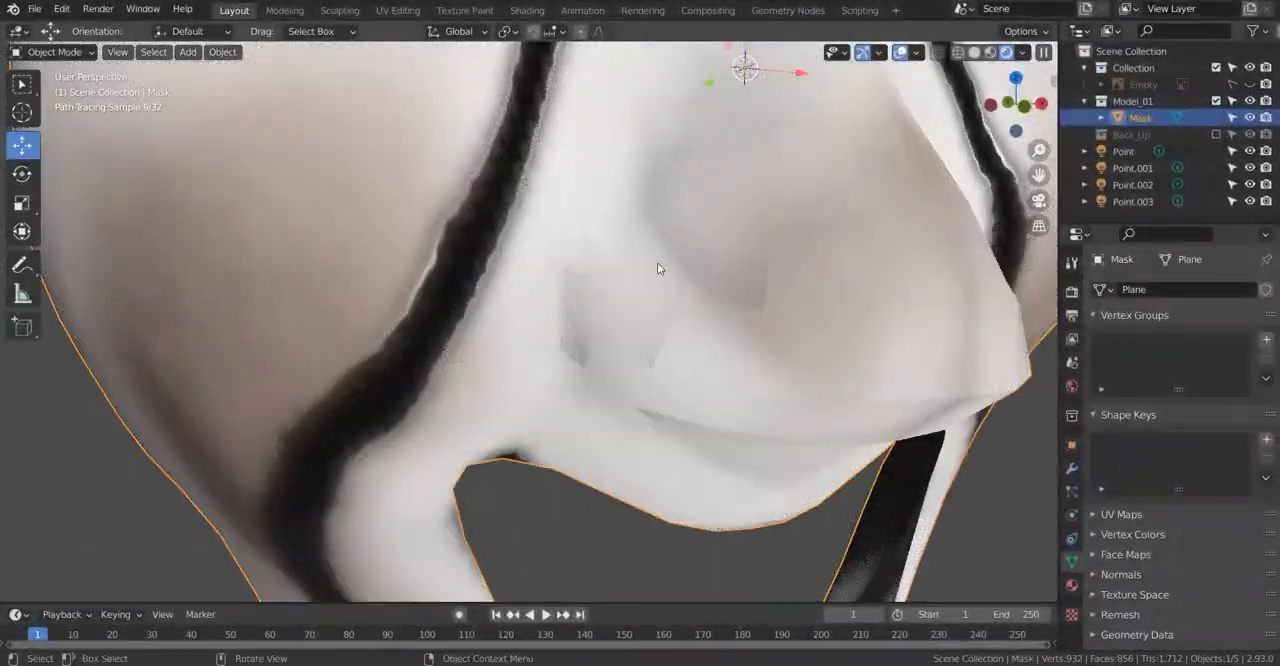
left_click(990, 53)
middle_click_drag(850, 150, 961, 82)
middle_click_drag(780, 300, 397, 240)
scroll(557, 263, "down", 3)
scroll(397, 240, "down", 3)
left_click(465, 10)
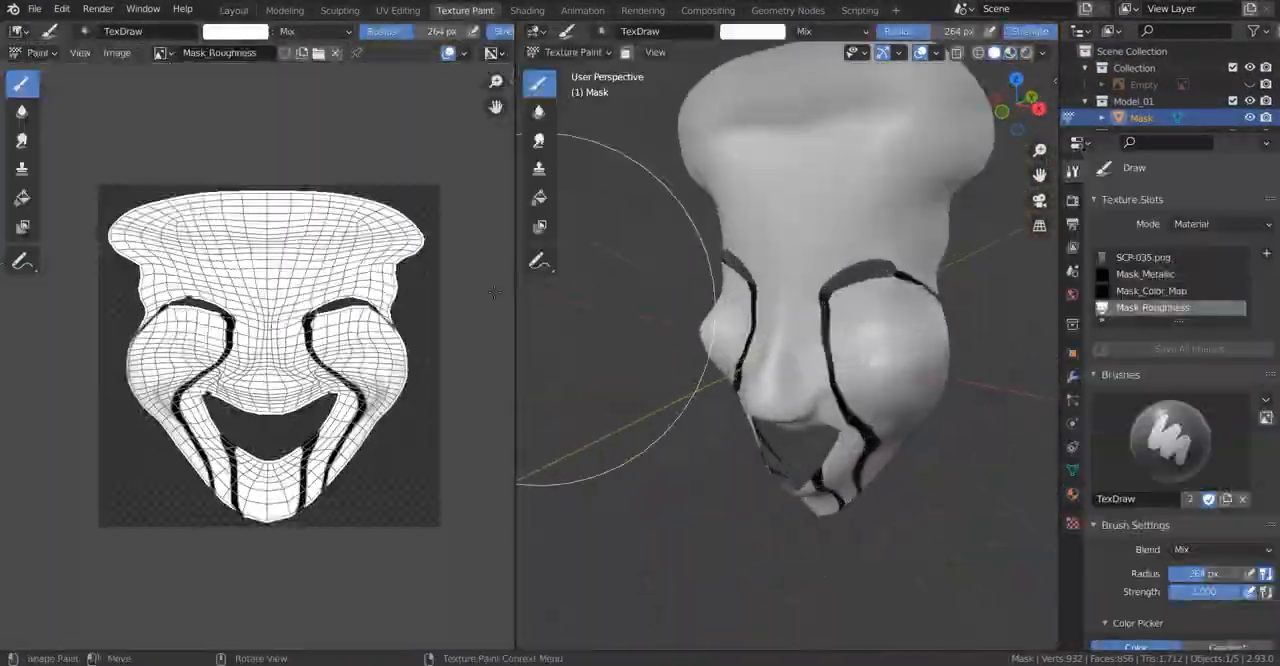
left_click(160, 52)
left_click(229, 80)
left_click(1010, 53)
Step: Make Mask_Color_Map the active texture slot for painting
middle_click_drag(760, 350, 775, 310)
scroll(775, 310, "up", 3)
scroll(1150, 320, "down", 6)
scroll(1150, 320, "up", 6)
left_click(1151, 291)
Step: Soften the hard color transitions on one side of the nose with the Soften brush at 155 px radius
mouse_move(755, 400)
middle_mouse_down()
mouse_move(745, 366)
mouse_move(708, 334)
middle_mouse_up()
scroll(745, 366, "up", 3)
left_click(540, 113)
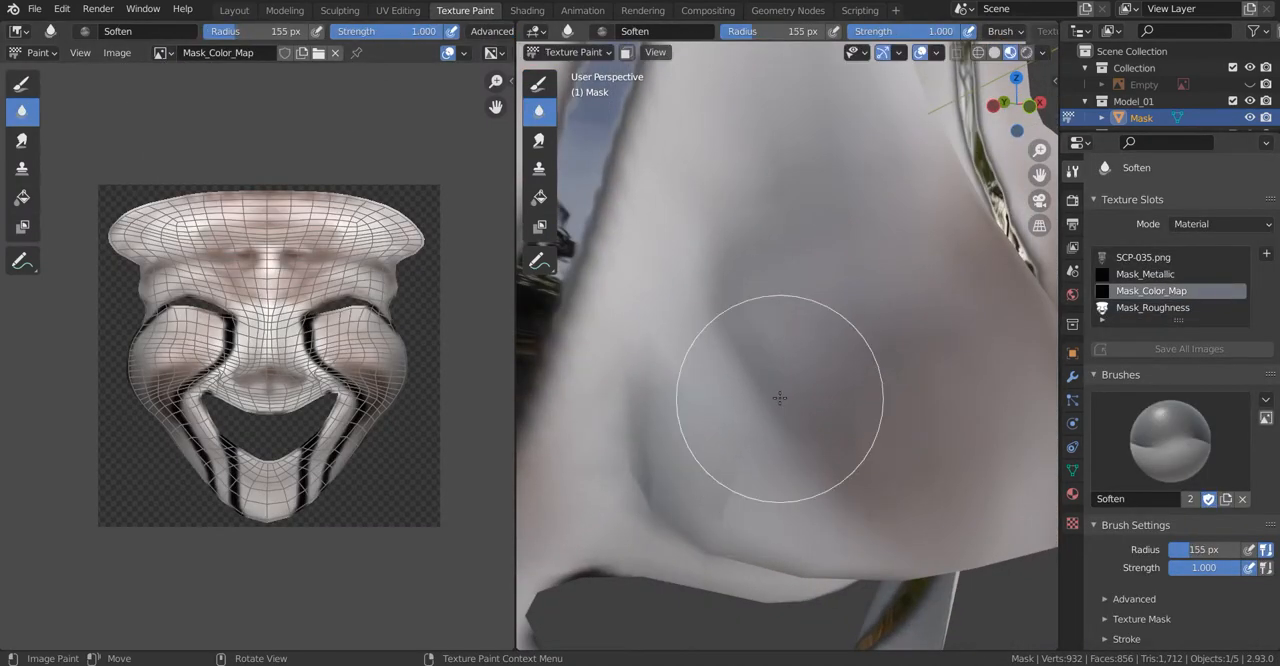
mouse_move(703, 447)
left_mouse_down()
mouse_move(711, 425)
mouse_move(812, 440)
left_mouse_up()
scroll(808, 430, "down", 3)
middle_click_drag(805, 425, 790, 380)
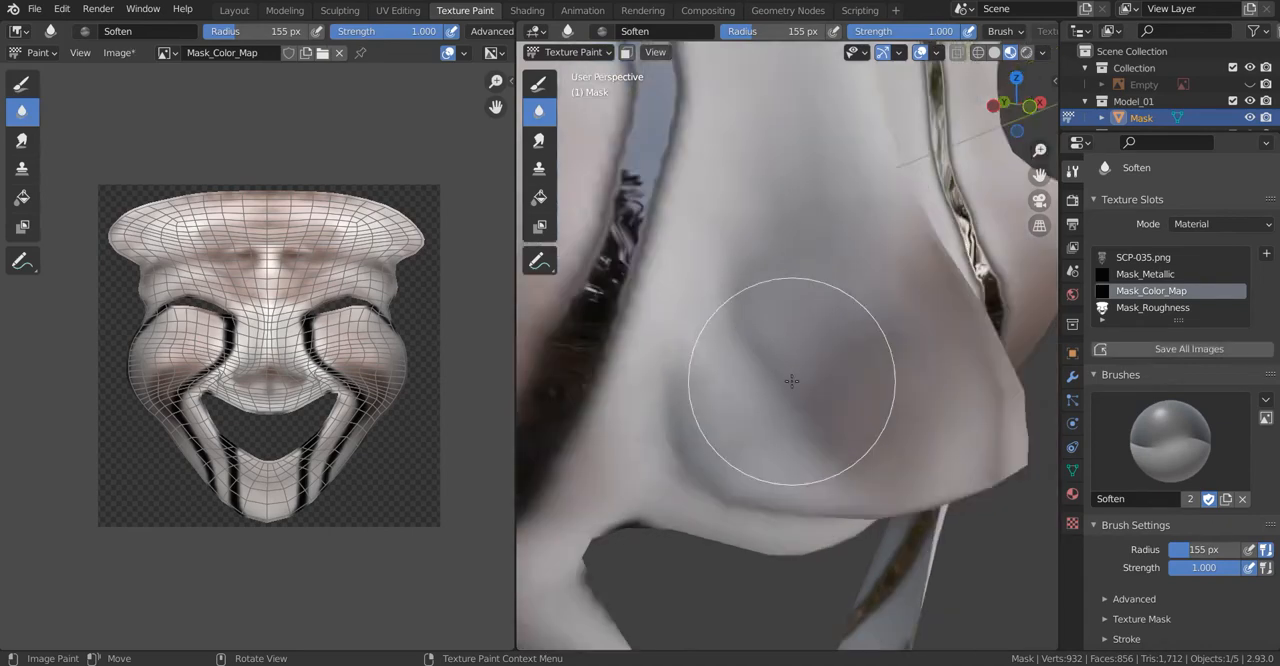
scroll(800, 400, "up", 4)
scroll(697, 371, "down", 3)
middle_click_drag(697, 371, 777, 400)
scroll(777, 400, "up", 2)
Step: Soften the color transitions on the opposite side of the nose
right_click(714, 384)
middle_click_drag(915, 350, 804, 272)
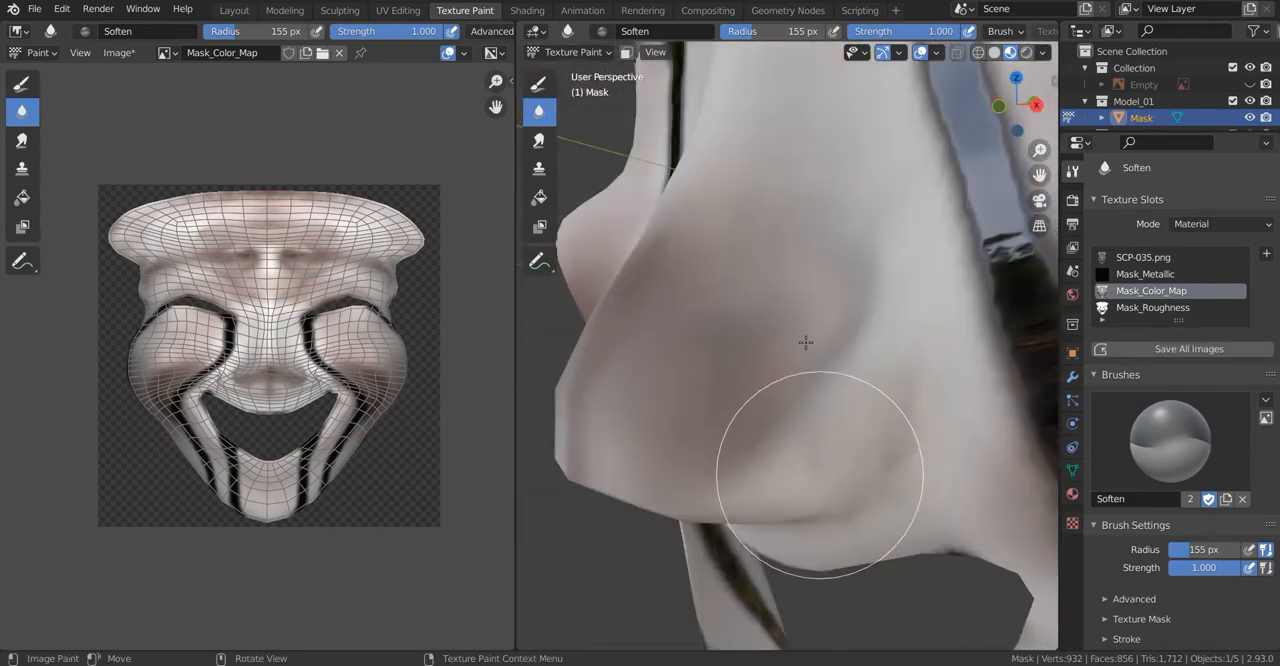
middle_click_drag(805, 342, 801, 476)
Step: Display the mask in Solid viewport shading to work around the mouth opening
key("z")
left_click(915, 477)
middle_click_drag(880, 470, 737, 414)
key("z")
scroll(734, 440, "down", 4)
middle_click_drag(771, 354, 734, 460)
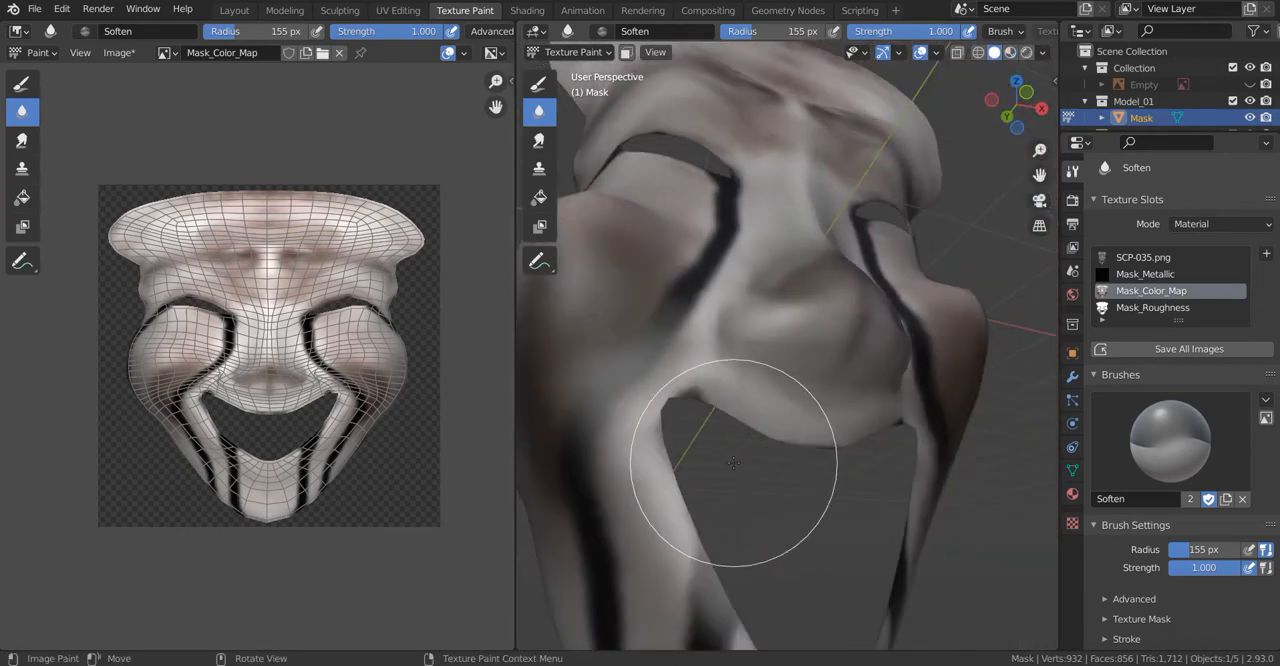
scroll(774, 329, "up", 3)
mouse_move(774, 329)
middle_mouse_down()
mouse_move(806, 326)
mouse_move(780, 315)
mouse_move(772, 338)
middle_mouse_up()
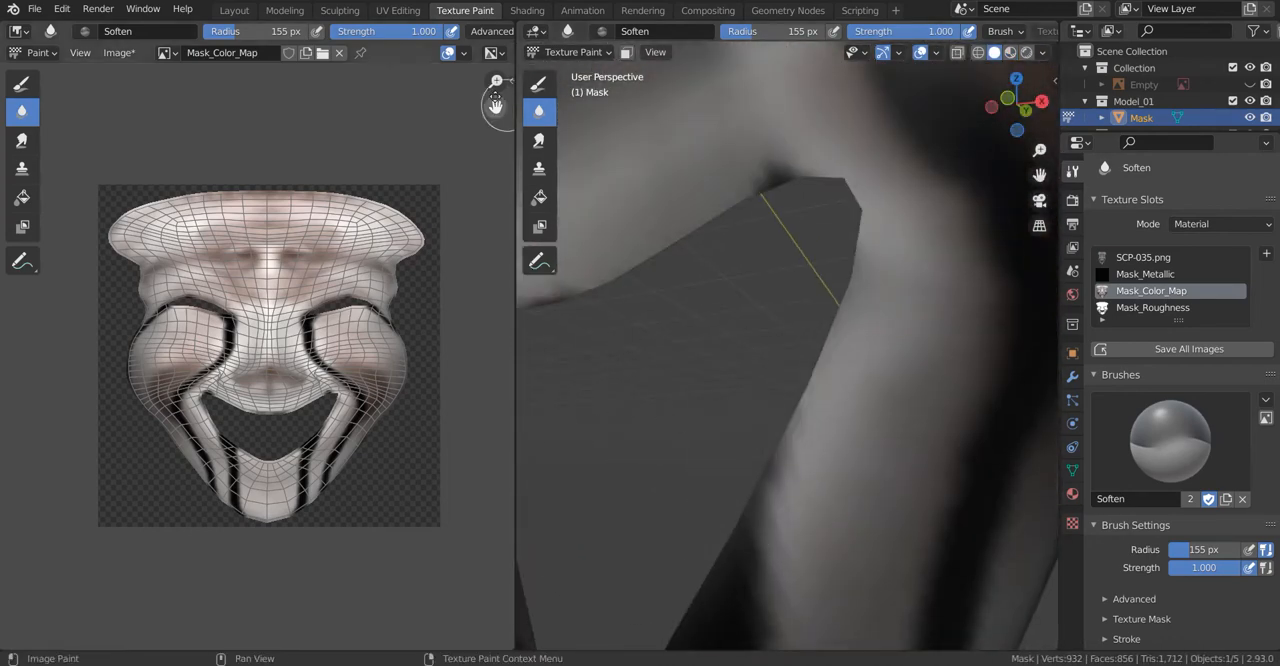
Step: Choose the TexDraw brush and set its color to black
left_click(539, 84)
scroll(1161, 446, "down", 7)
left_click_drag(1268, 449, 1268, 503)
Step: Paint a black border along the upper lip edge and around the mouth corner
scroll(800, 260, "up", 2)
middle_click_drag(800, 260, 790, 280)
middle_click_drag(700, 280, 900, 300, "shift")
left_click_drag(640, 370, 900, 280)
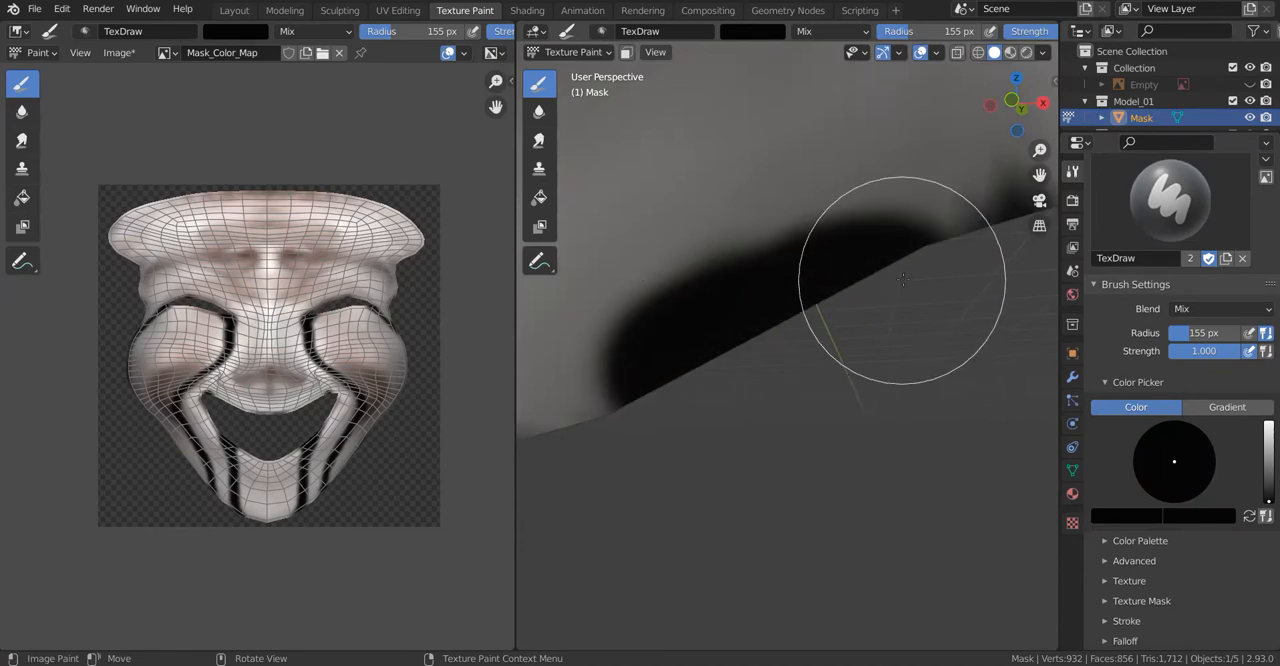
middle_click_drag(900, 280, 690, 290, "shift")
left_click_drag(690, 290, 838, 226)
middle_click_drag(972, 218, 820, 221, "shift")
left_click_drag(820, 221, 832, 388)
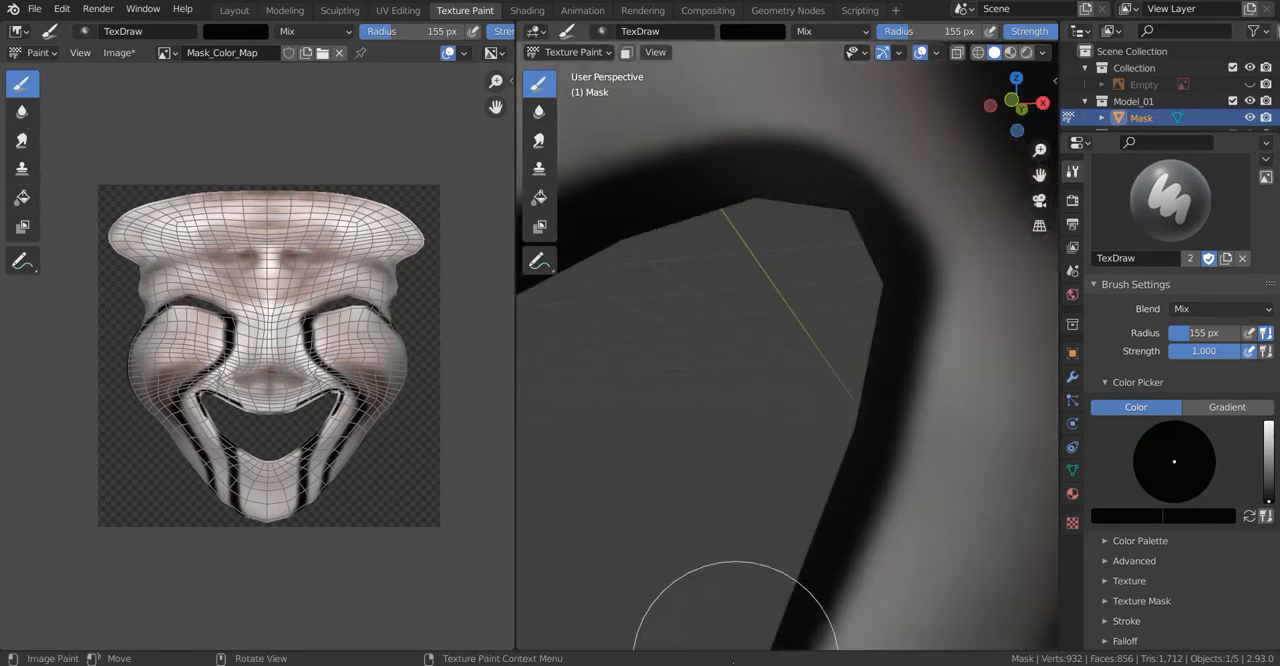
Step: Continue the black border down the side edge of the mouth opening
middle_click_drag(733, 662, 866, 460, "shift")
mouse_move(931, 310)
middle_mouse_down("shift")
mouse_move(706, 406)
mouse_move(735, 402)
middle_mouse_up("shift")
left_click_drag(870, 396, 646, 326)
middle_click_drag(646, 326, 720, 316)
scroll(774, 431, "down", 5)
middle_click_drag(812, 462, 774, 431)
Step: Paint the black border along the lower lip edge of the mouth opening
scroll(770, 413, "up", 5)
middle_click_drag(660, 600, 814, 411, "shift")
mouse_move(975, 470)
middle_mouse_down("shift")
mouse_move(844, 367)
mouse_move(812, 318)
middle_mouse_up("shift")
left_click_drag(775, 275, 949, 489)
middle_click_drag(949, 489, 754, 280, "shift")
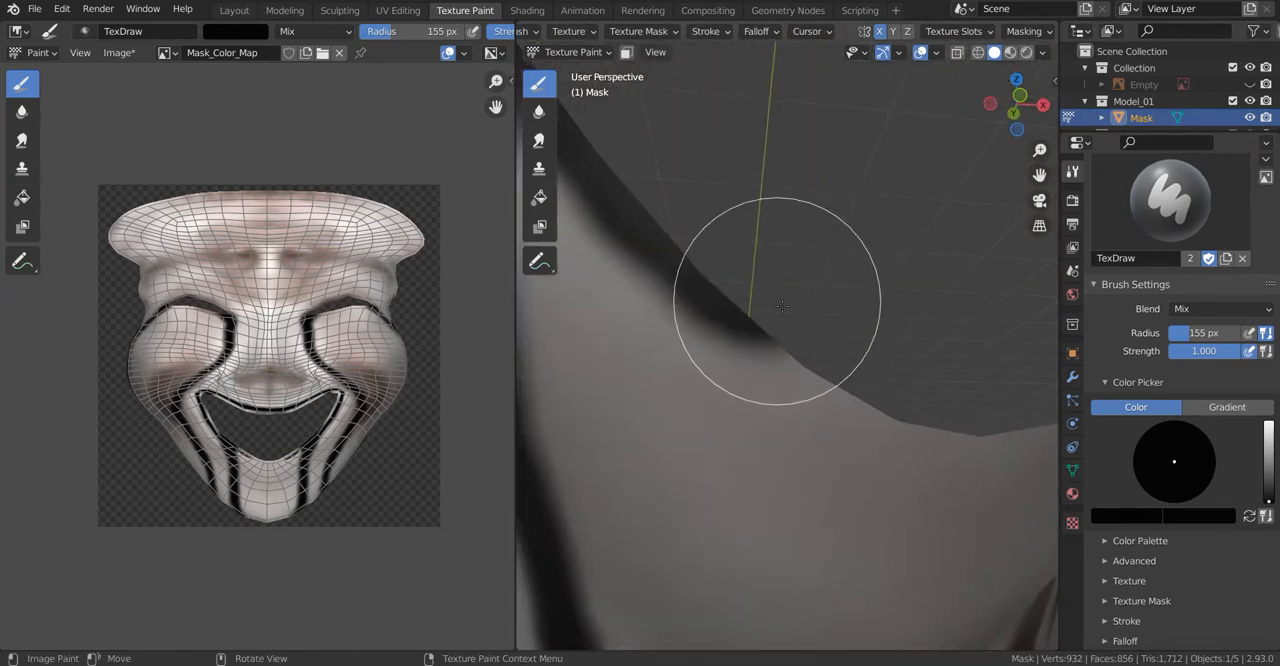
left_click_drag(754, 280, 897, 406)
middle_click_drag(1048, 372, 836, 287, "shift")
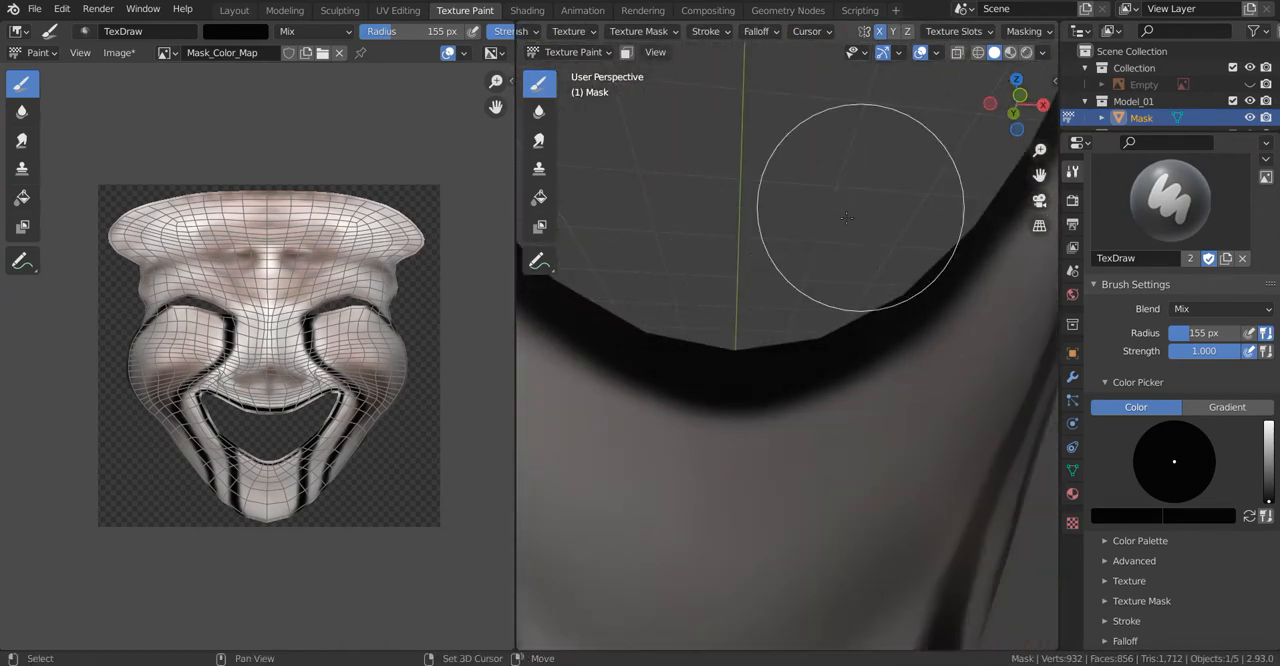
Step: Extend the black border along the lower lip edge of the mouth opening
middle_click_drag(925, 154, 783, 240, "shift")
scroll(783, 240, "down", 2)
middle_click_drag(763, 380, 824, 433)
scroll(720, 349, "down", 4)
Step: Compare the painted mask with the reference image from the front, toggling the wireframe display
left_click(1250, 85)
scroll(788, 357, "down", 3)
key("KP_1")
key("shift+z")
scroll(754, 337, "up", 7)
scroll(754, 337, "down", 6)
middle_click_drag(784, 235, 774, 339, "shift")
key("shift+z")
scroll(774, 339, "up", 3)
mouse_move(774, 440)
middle_mouse_down("shift")
mouse_move(900, 150)
mouse_move(895, 240)
middle_mouse_up("shift")
scroll(895, 240, "down", 8)
left_click(1250, 85)
Step: Paint the black border along the lip edge where it meets the chin stripe beside the mouth
scroll(692, 380, "up", 10)
middle_click_drag(620, 290, 741, 241, "shift")
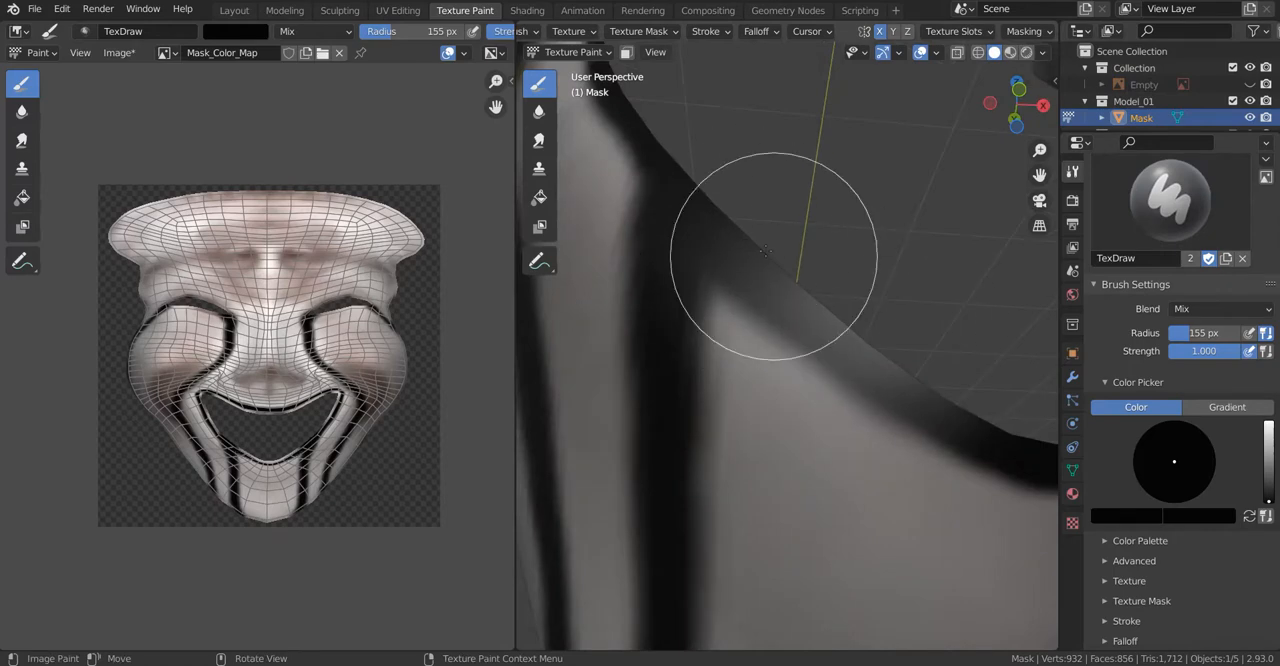
middle_click_drag(925, 392, 790, 368)
scroll(869, 318, "down", 6)
middle_click_drag(869, 318, 740, 306)
Step: Display the mask in material preview shading and save the Mask_Color_Map image
key("z")
scroll(686, 286, "up", 3)
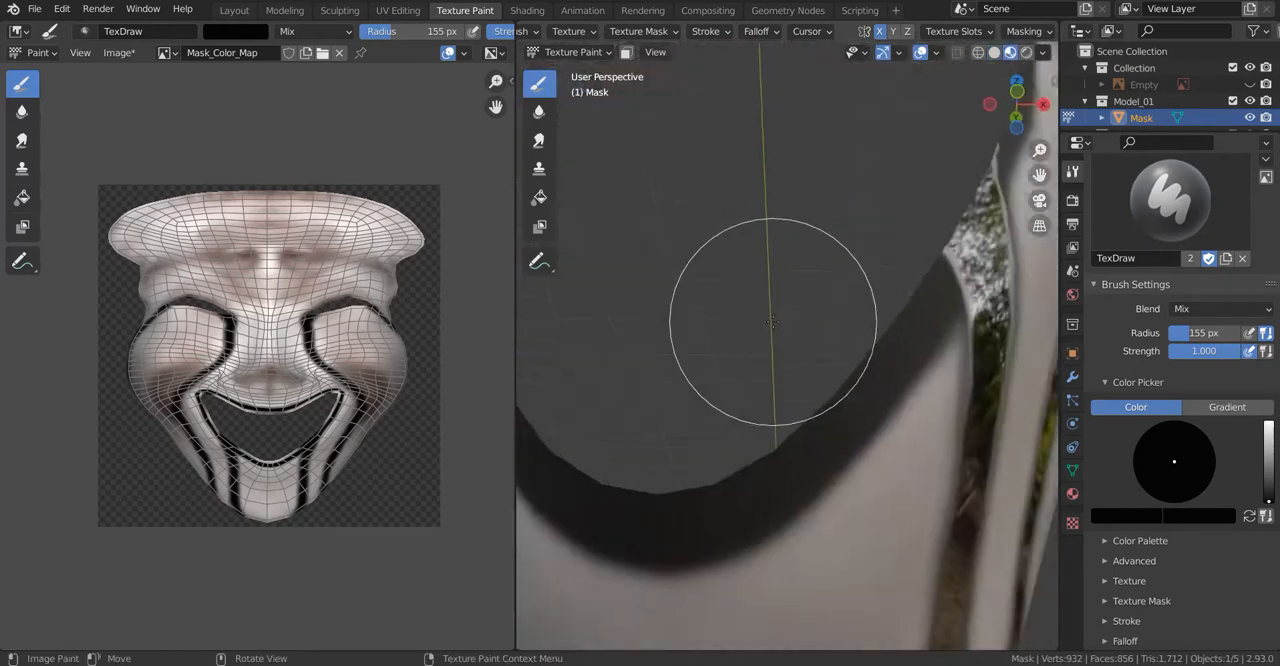
scroll(740, 306, "down", 2)
left_click(117, 52)
left_click(132, 184)
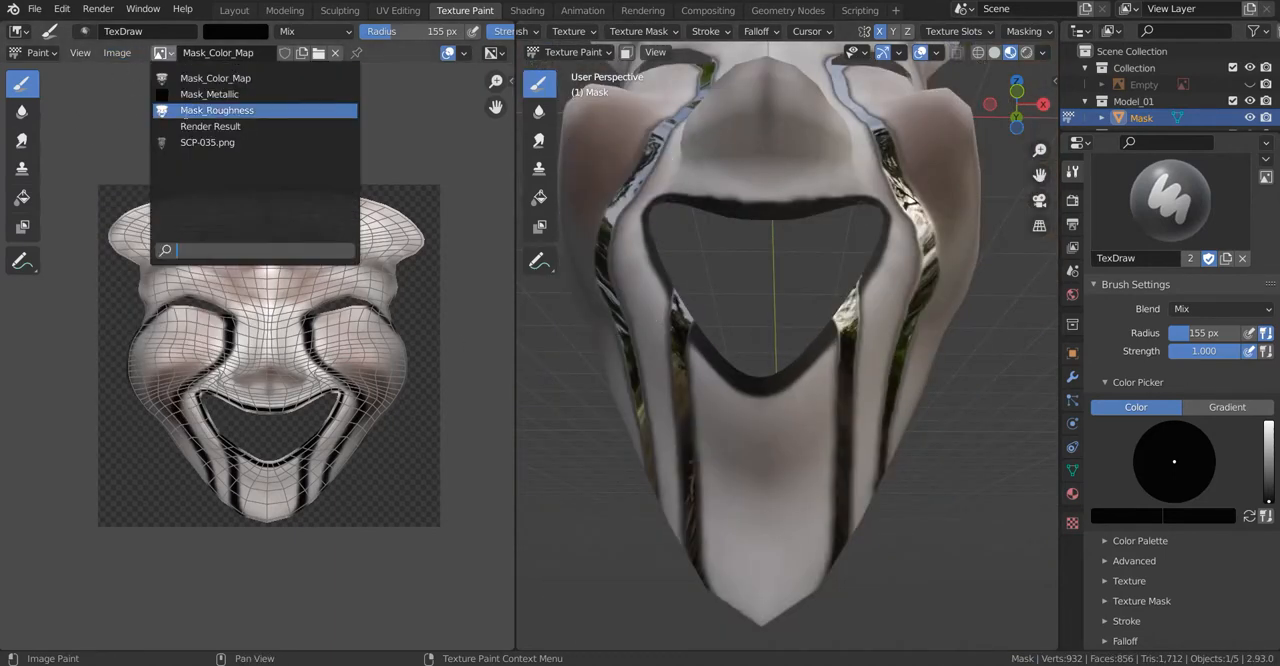
Step: Show Mask_Roughness in the image editor and make it the active texture slot for painting with a 100 px brush
left_click(215, 108)
scroll(329, 480, "up", 4)
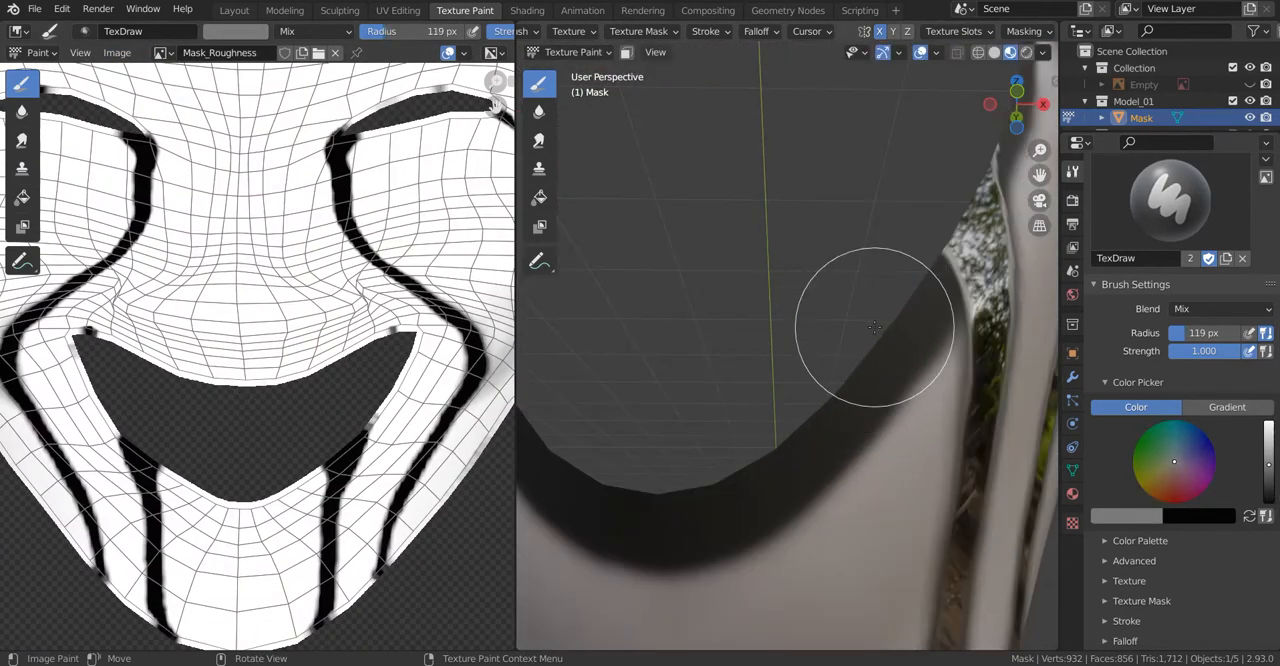
key("ctrl+z")
scroll(1220, 449, "down", 2)
scroll(1218, 440, "up", 10)
left_click(1155, 281)
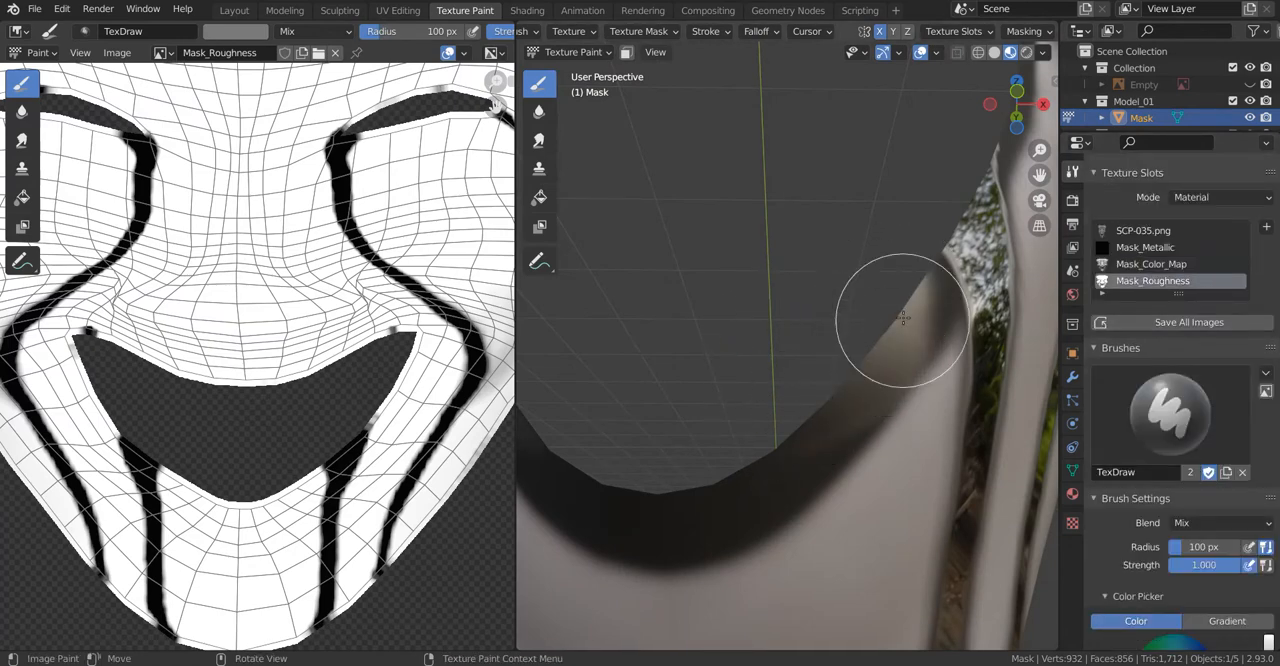
Step: Paint the roughness of the lower lip border, darkening the brush color to near black
left_click_drag(903, 318, 935, 292)
middle_click_drag(930, 300, 905, 298)
scroll(1249, 520, "down", 9)
left_click(1269, 456)
mouse_move(705, 321)
left_mouse_down()
mouse_move(756, 290)
mouse_move(677, 366)
left_mouse_up()
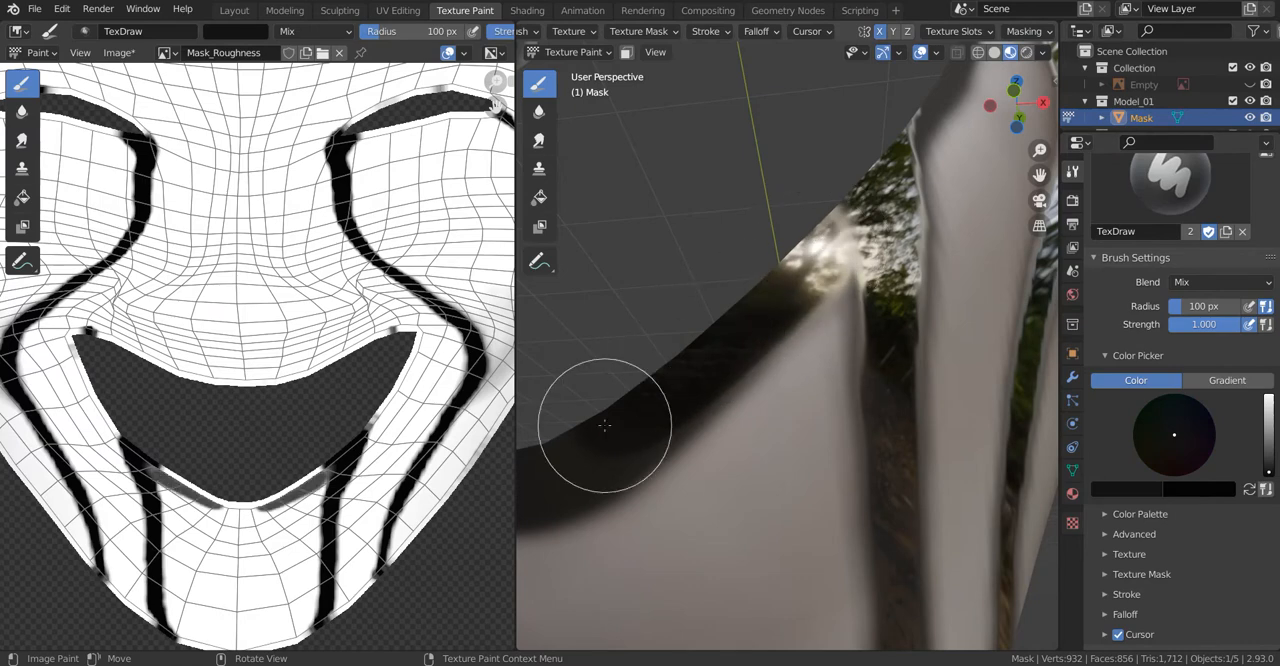
Step: Paint dark roughness over the black border along the lower lip and around the upper lip edge
middle_click_drag(604, 425, 767, 348)
middle_click_drag(852, 346, 680, 560, "shift")
left_click_drag(660, 349, 765, 310)
middle_click_drag(850, 320, 760, 335, "shift")
mouse_move(790, 300)
left_mouse_down()
mouse_move(957, 280)
mouse_move(1003, 370)
left_mouse_up()
mouse_move(900, 440)
middle_mouse_down()
mouse_move(876, 444)
mouse_move(899, 373)
middle_mouse_up()
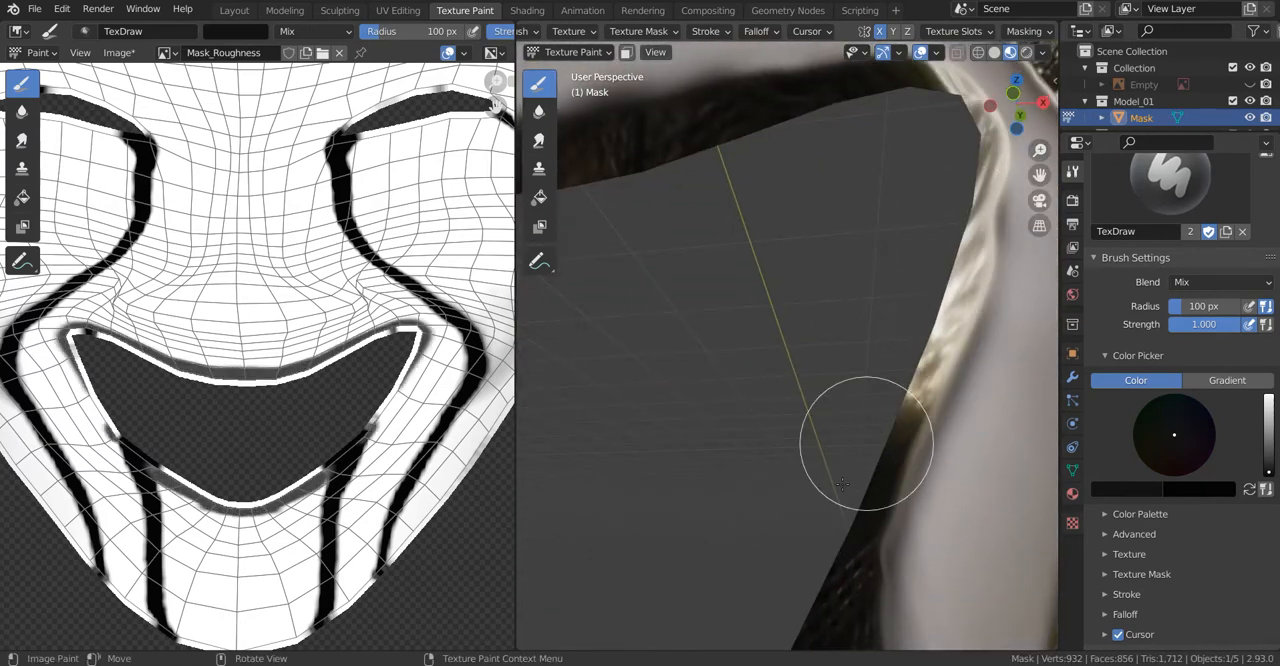
Step: Paint the roughness border along the side edge and corner of the mouth opening
scroll(930, 260, "down", 7)
middle_click_drag(771, 354, 835, 300)
scroll(820, 260, "up", 3)
middle_click_drag(820, 240, 875, 430, "shift")
mouse_move(875, 430)
middle_mouse_down()
mouse_move(846, 434)
mouse_move(864, 454)
middle_mouse_up()
Step: Sample brush colors from the mask surface around the mouth and forehead
key("s")
scroll(805, 145, "up", 4)
middle_click_drag(805, 145, 745, 235, "shift")
middle_click_drag(745, 235, 707, 241)
scroll(1236, 421, "down", 2)
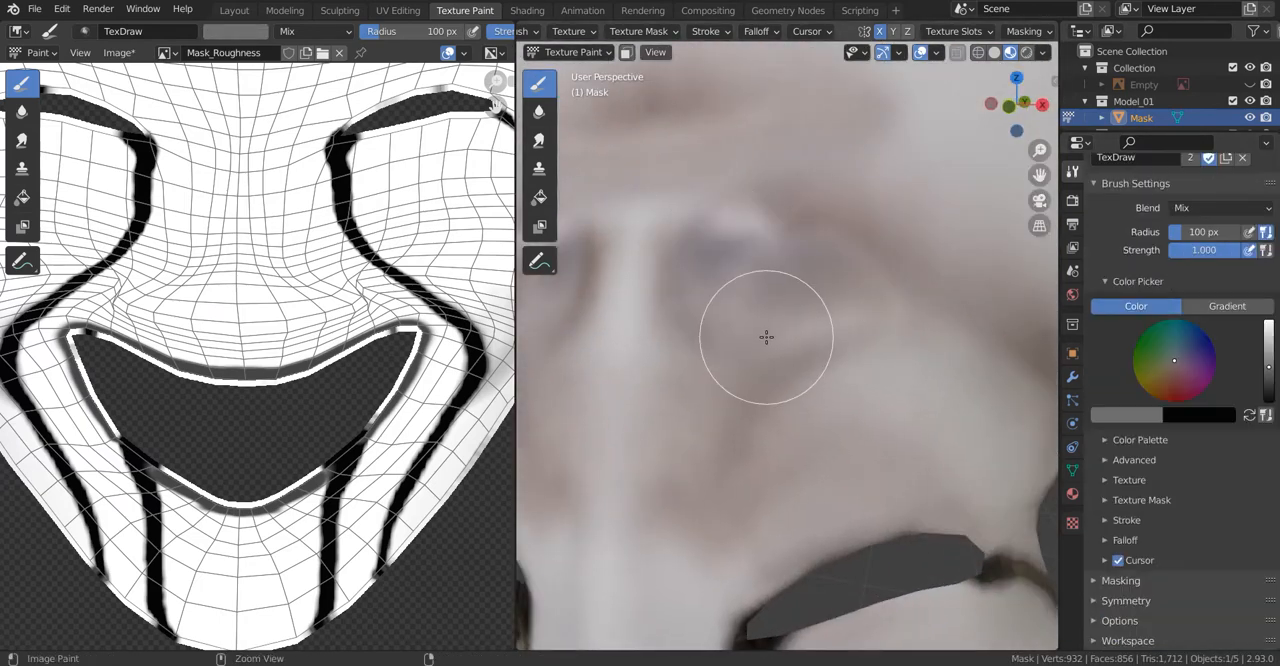
key("s")
left_click_drag(711, 281, 860, 283)
scroll(860, 283, "down", 7)
middle_click_drag(860, 283, 700, 349)
scroll(700, 349, "up", 4)
key("s")
Step: Examine the rim of the eye opening and the stripe at its outer corner
middle_click_drag(884, 304, 891, 349)
scroll(891, 349, "up", 3)
left_click_drag(891, 349, 880, 375)
middle_click_drag(880, 375, 677, 280)
scroll(769, 397, "down", 7)
scroll(677, 280, "up", 4)
mouse_move(800, 430)
middle_mouse_down("shift")
mouse_move(720, 309)
mouse_move(672, 306)
middle_mouse_up("shift")
scroll(720, 309, "up", 3)
scroll(720, 309, "up", 3)
scroll(814, 309, "up", 3)
scroll(814, 309, "down", 4)
Step: Adjust the brush color's brightness and save the Mask_Roughness image
left_click_drag(1269, 340, 1269, 378)
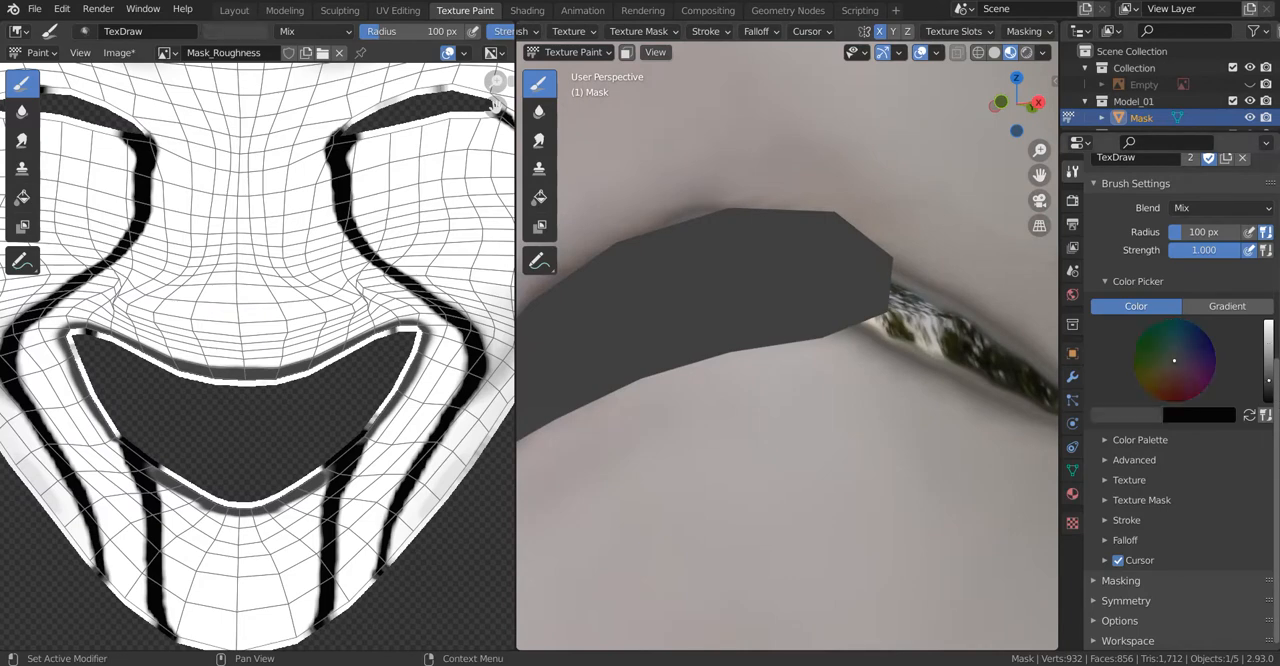
scroll(1170, 400, "up", 8)
scroll(250, 300, "down", 5)
left_click(118, 52)
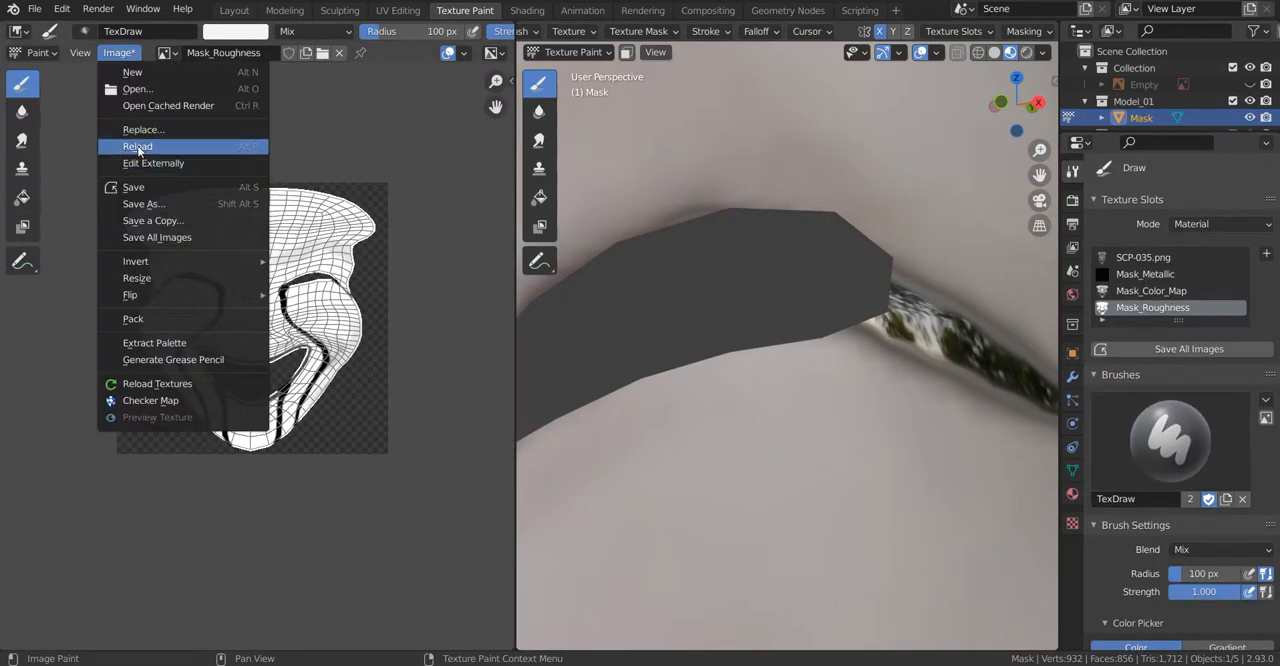
left_click(133, 187)
Step: Activate Mask_Color_Map, paint a black border along the lower edge of the eye opening and save the image
scroll(820, 312, "up", 3)
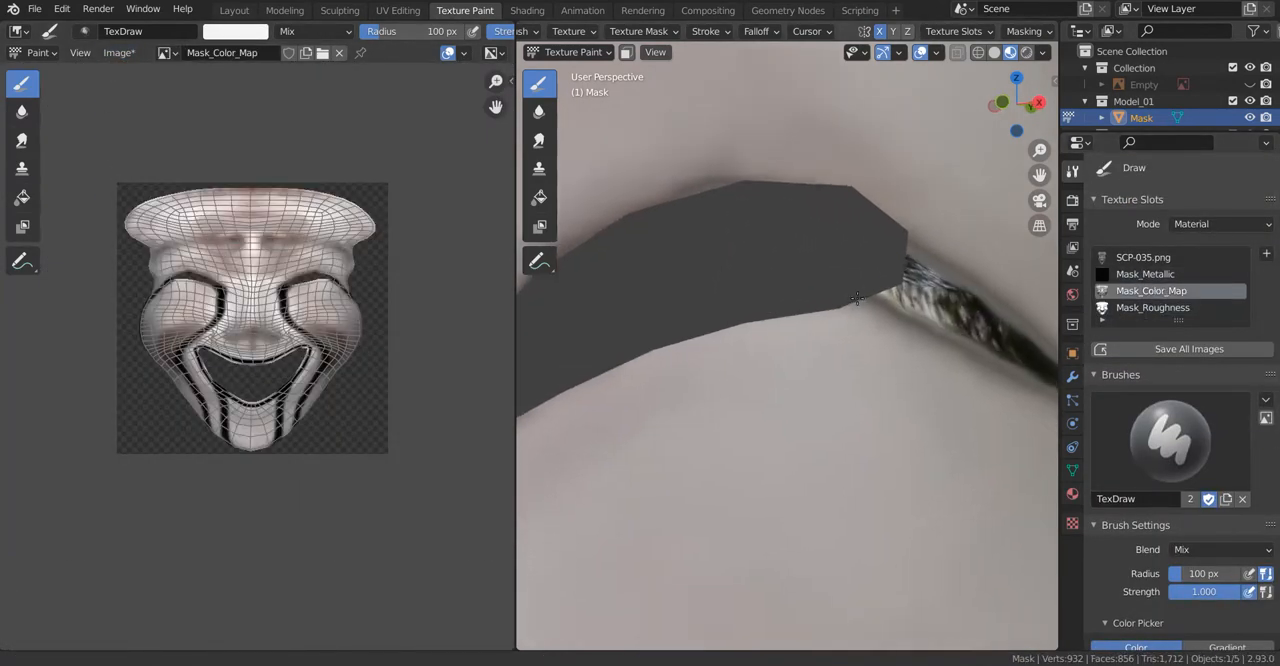
scroll(1170, 400, "down", 7)
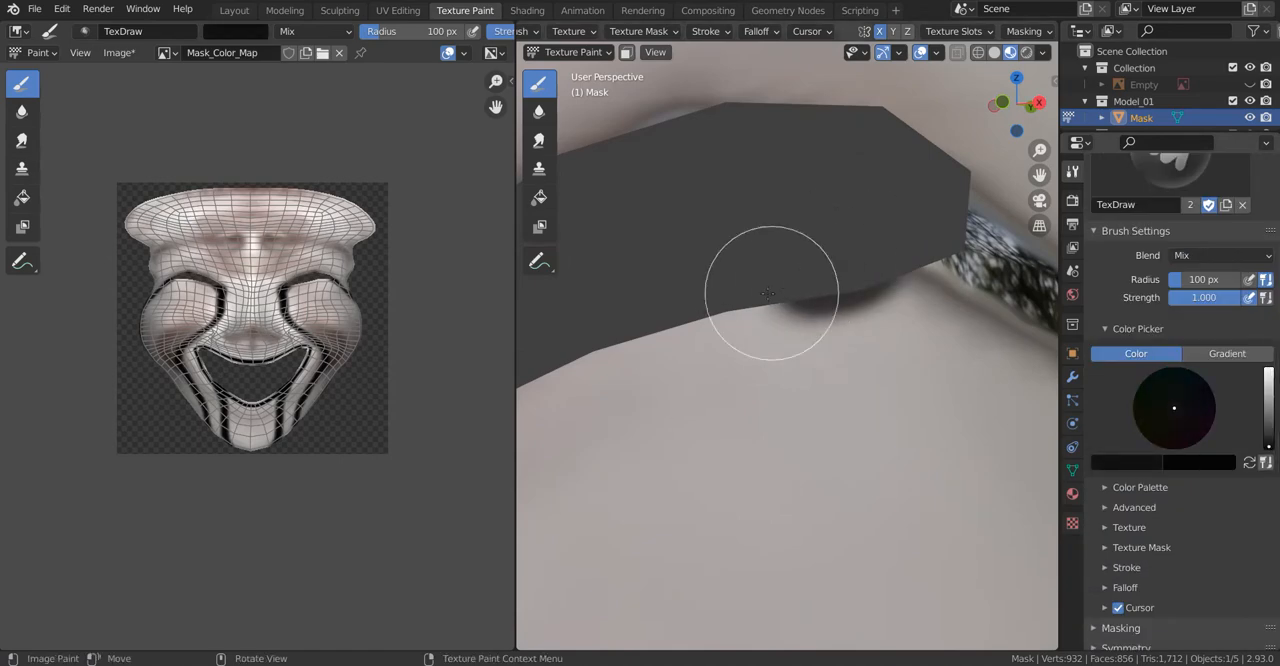
middle_click_drag(921, 237, 760, 325)
middle_click_drag(621, 385, 754, 208)
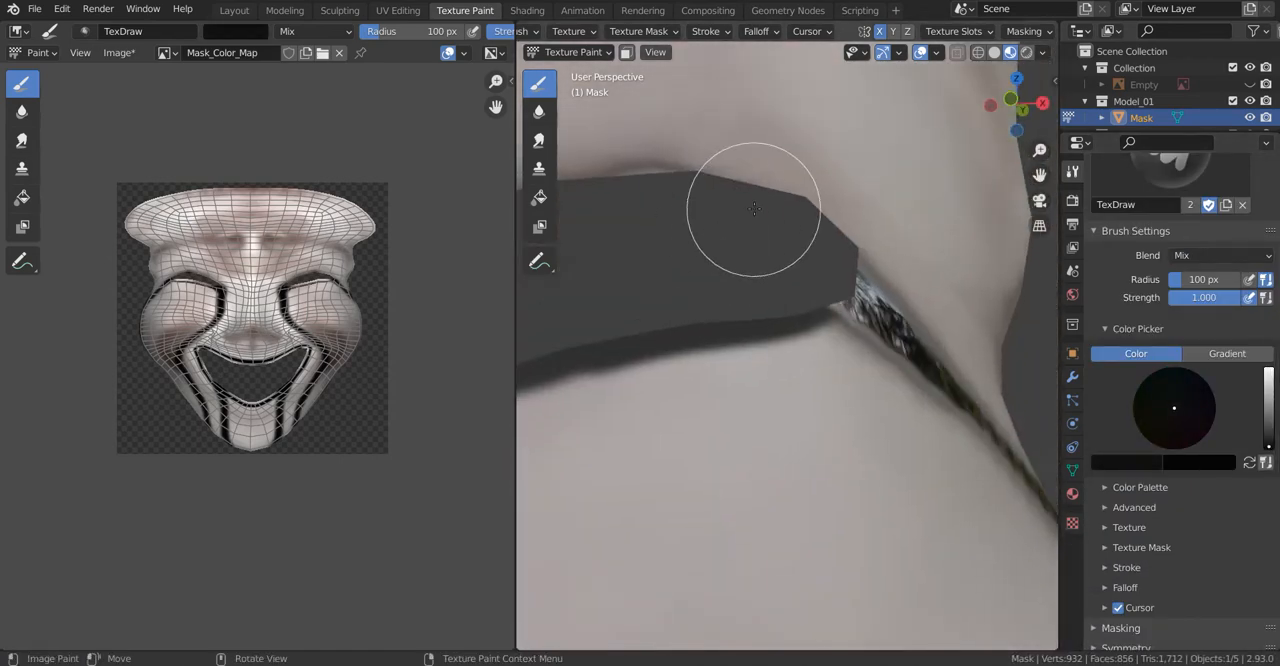
left_click(118, 53)
left_click(148, 211)
Step: Show Mask_Roughness in the image editor again and make it the active paint texture slot
scroll(1134, 465, "up", 7)
scroll(1132, 469, "down", 8)
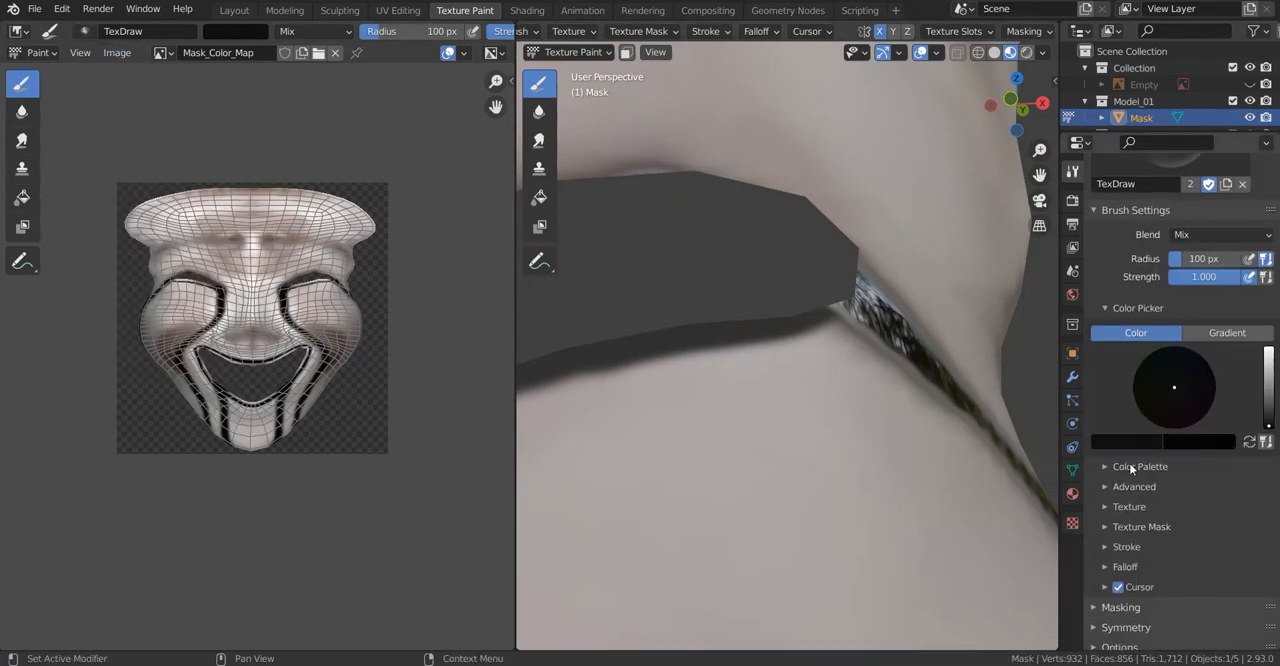
left_click(161, 54)
left_click(205, 122)
scroll(1226, 360, "up", 7)
left_click(1165, 287)
Step: Paint black roughness over the dark border along the lower edge of the eye opening
middle_click_drag(920, 331, 890, 348)
middle_click_drag(890, 348, 785, 292, "ctrl")
left_click_drag(771, 293, 707, 287)
scroll(1270, 455, "down", 6)
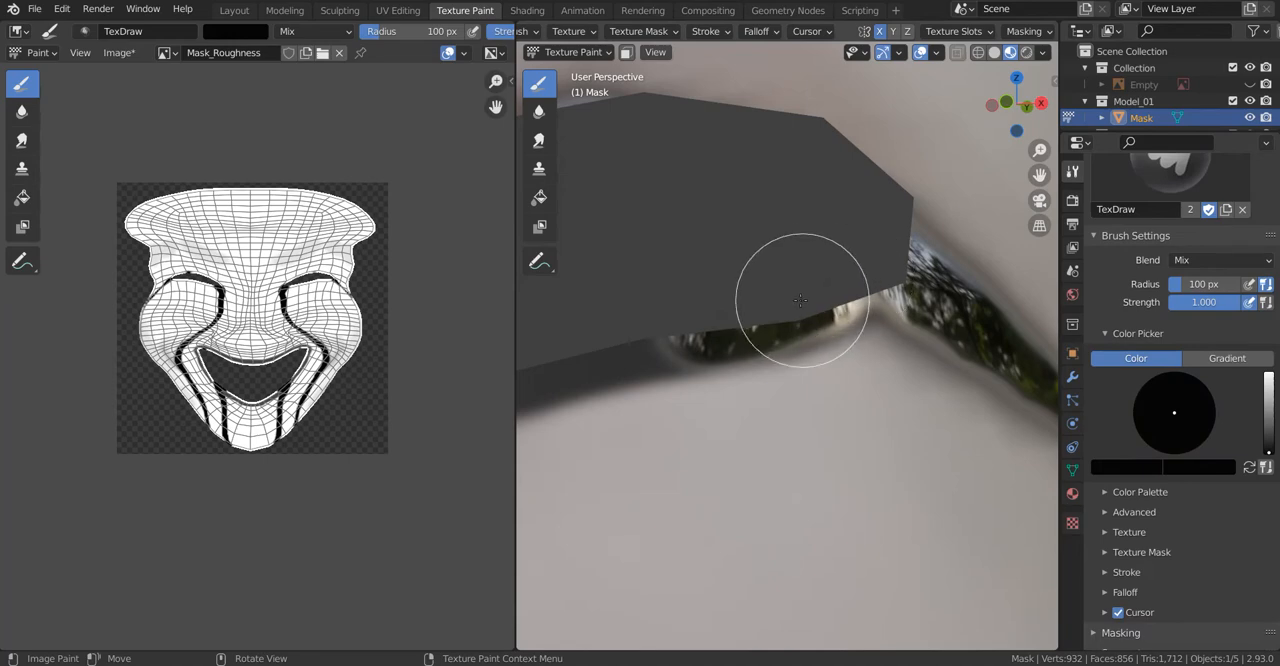
middle_click_drag(635, 330, 1045, 248, "shift")
mouse_move(566, 436)
left_mouse_down()
mouse_move(943, 271)
mouse_move(1012, 266)
left_mouse_up()
middle_click_drag(1022, 269, 815, 366, "shift")
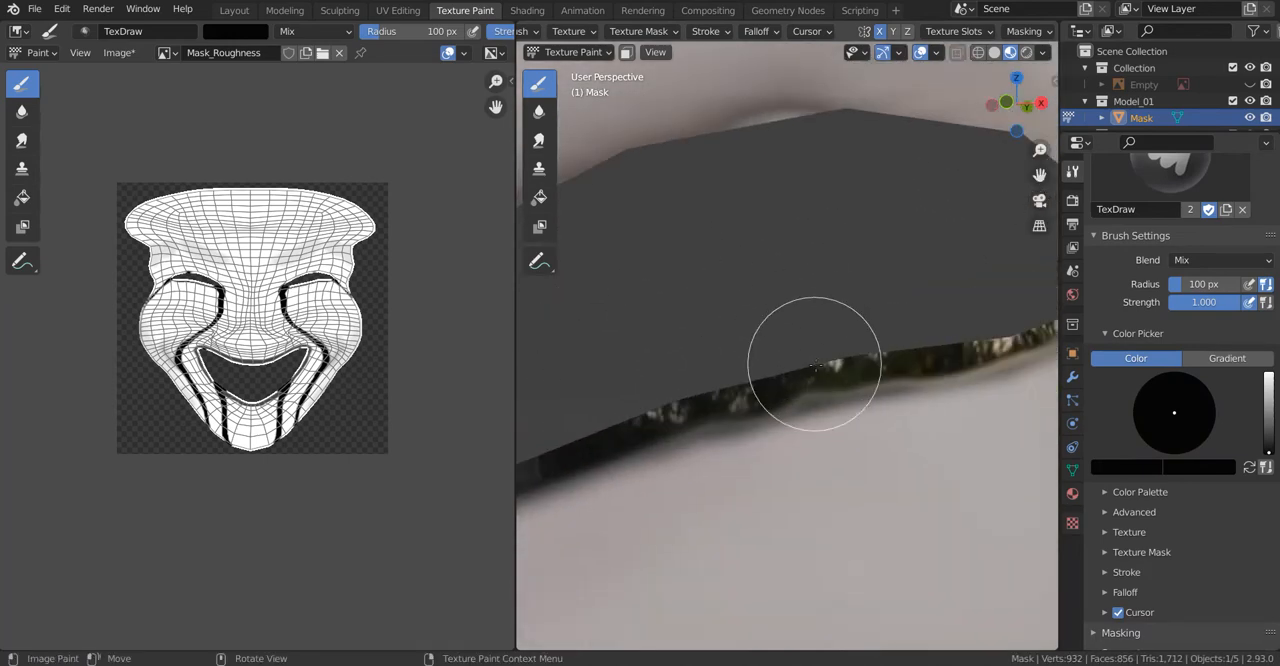
Step: Finish the black roughness toward the eye opening's inner corner and save the Mask_Roughness image
middle_click_drag(600, 425, 777, 308, "shift")
left_click_drag(777, 308, 700, 483)
scroll(697, 420, "down", 12)
scroll(694, 371, "down", 5)
mouse_move(694, 378)
middle_mouse_down()
mouse_move(743, 380)
mouse_move(729, 371)
middle_mouse_up()
left_click(119, 52)
left_click(140, 190)
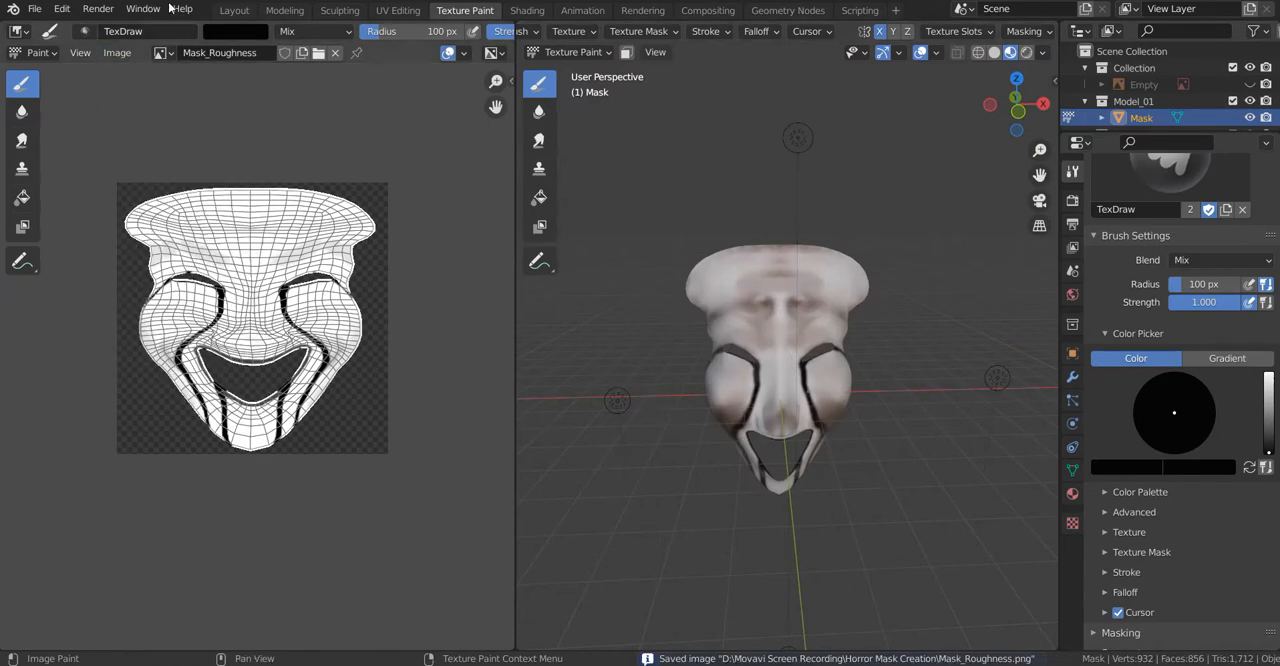
Step: Return to the Layout workspace and start an FBX export of the mask
left_click(234, 10)
scroll(580, 308, "up", 4)
middle_click_drag(500, 425, 415, 330)
left_click(35, 9)
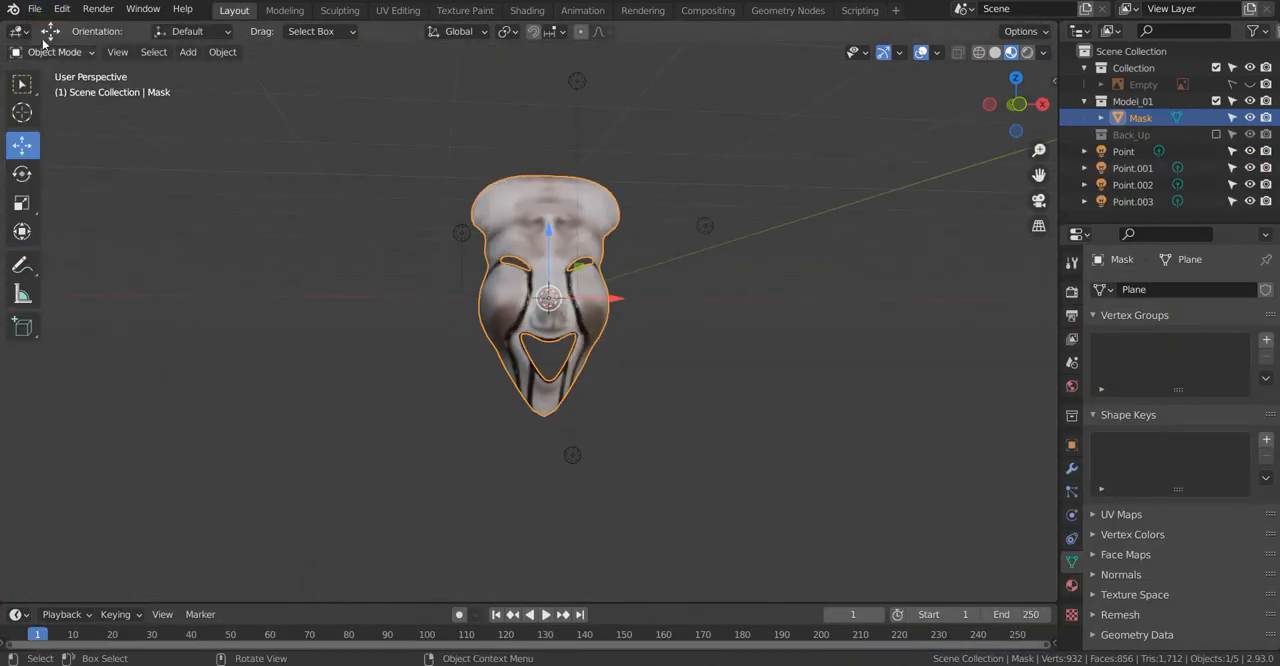
left_click(35, 9)
mouse_move(75, 251)
left_click(235, 388)
Step: Choose the Horror Mask Creation folder on drive D and limit the FBX export to selected objects
left_click(262, 139)
double_click(474, 218)
double_click(474, 218)
scroll(972, 258, "down", 2)
scroll(976, 264, "up", 2)
left_click(975, 234)
scroll(905, 470, "down", 3)
Step: Set the geometry smoothing to Face and export the FBX file as Horror Mask_FBX
left_click(893, 497)
scroll(915, 490, "down", 4)
left_click(1000, 414)
left_click(985, 470)
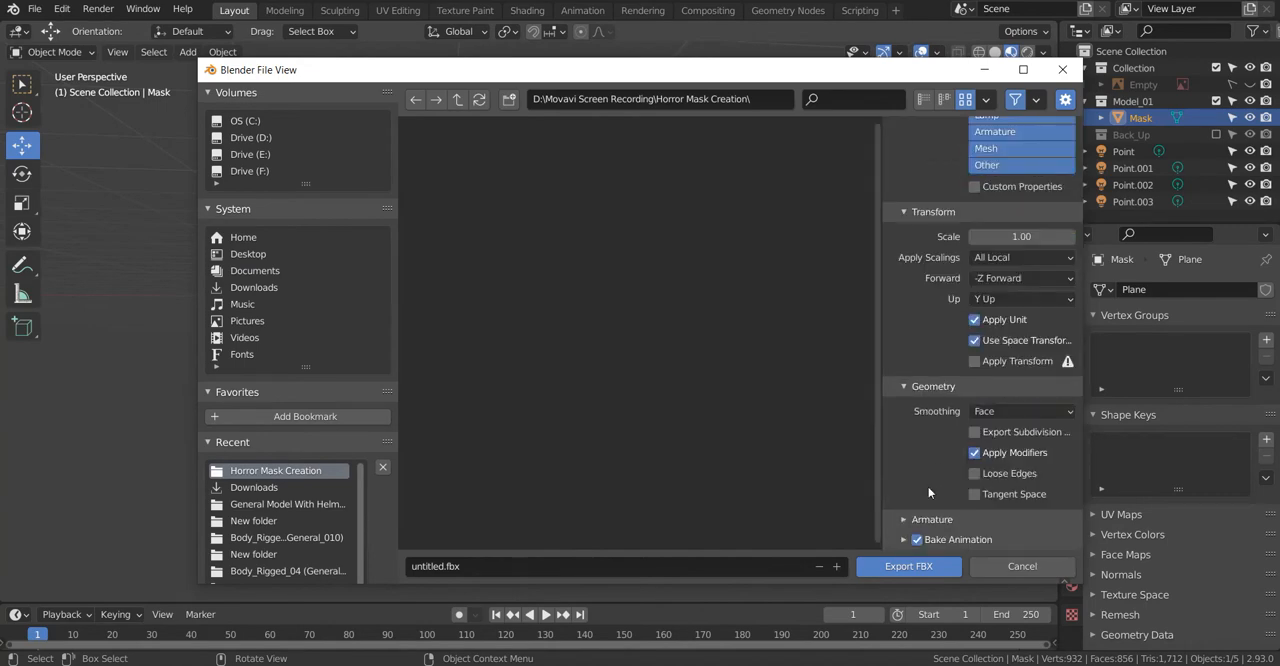
left_click(443, 566)
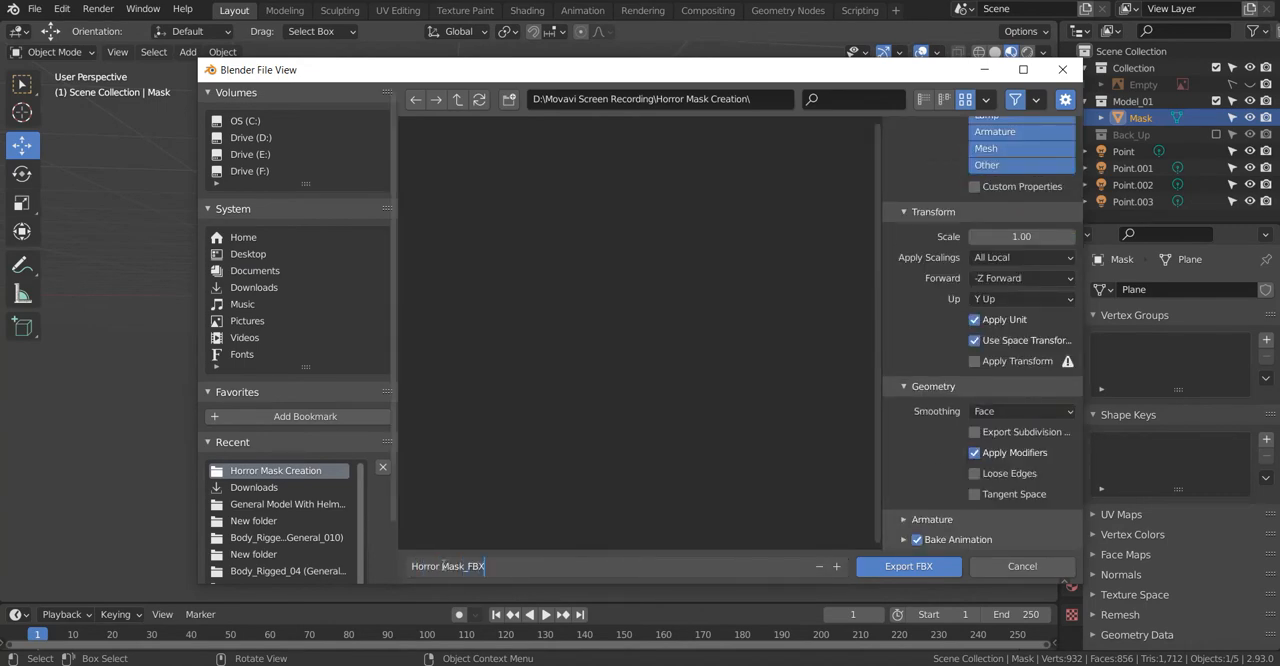
key("Return")
Step: Start an OBJ export of the mask and review its geometry options
left_click(35, 9)
mouse_move(57, 249)
left_click(470, 397)
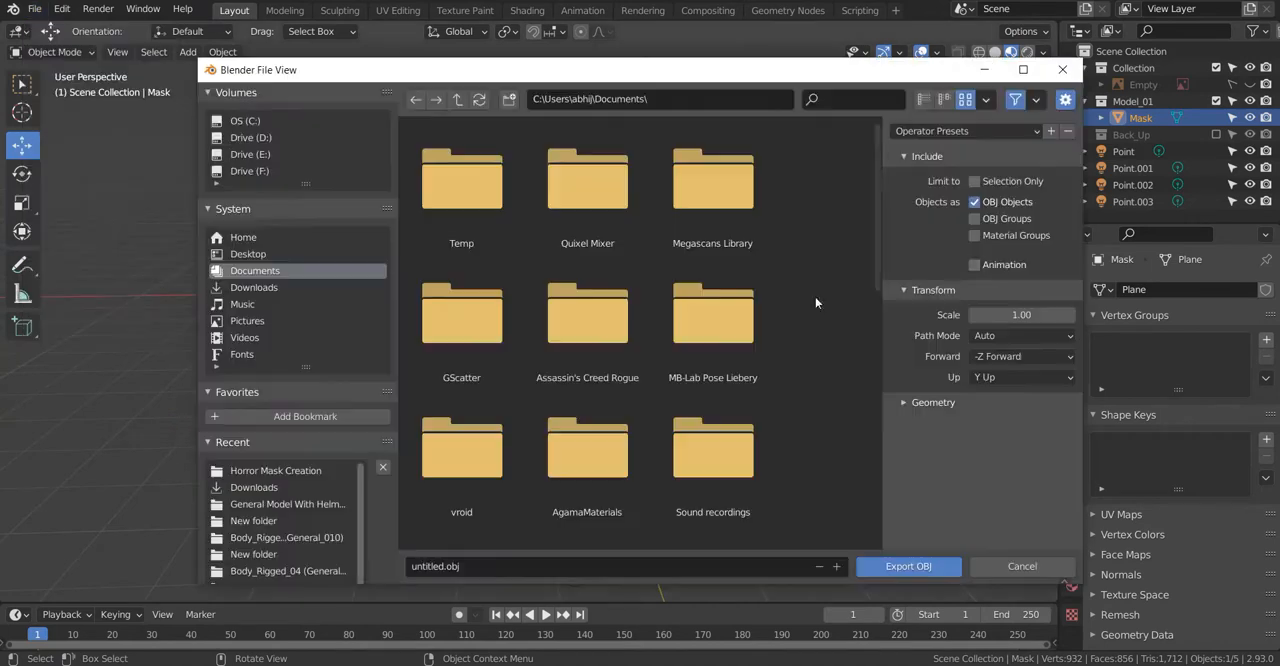
left_click(933, 402)
scroll(926, 464, "down", 2)
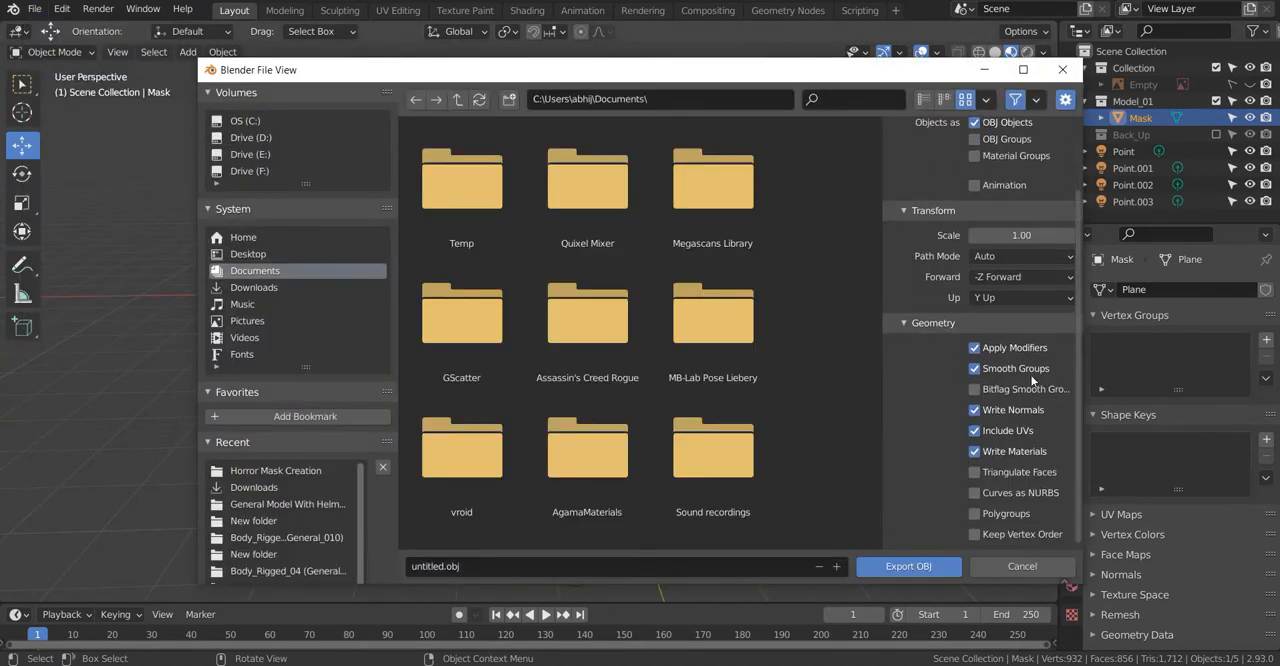
left_click(930, 322)
Step: Export only the selected mask as Horror Mask_OBJ into the Horror Mask Creation folder
left_click(275, 470)
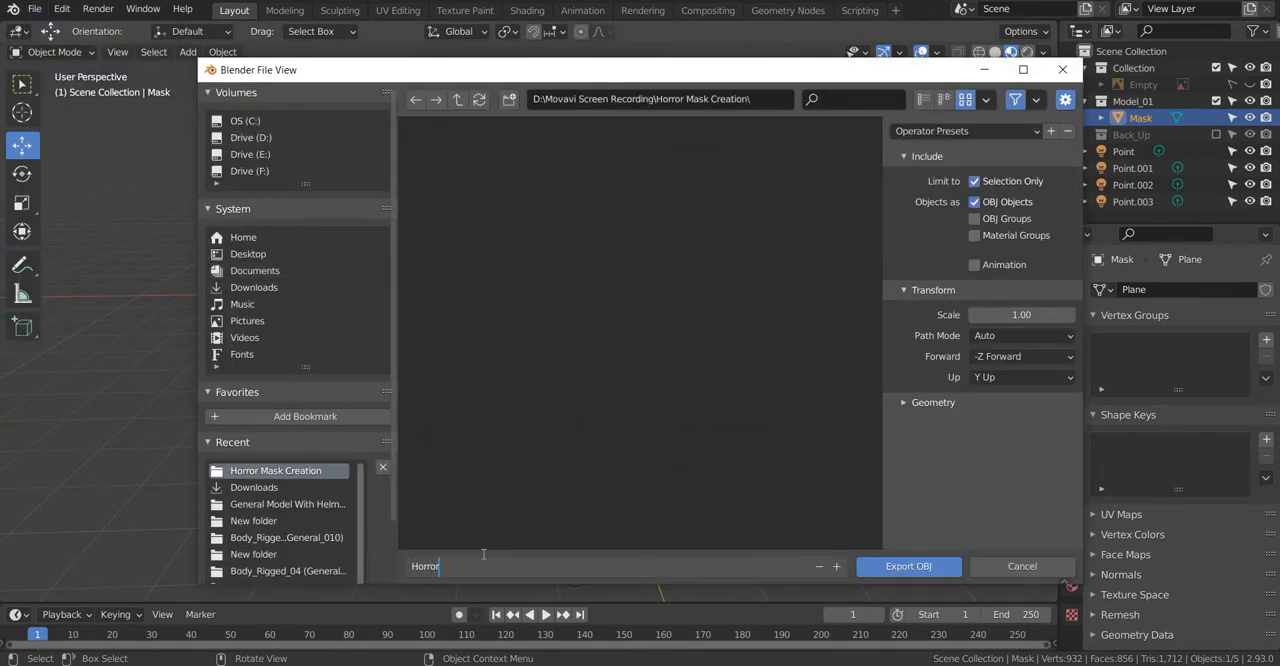
key("Return")
left_click(908, 566)
Step: Check the exported model and texture files in File Explorer and return to Blender
middle_click_drag(573, 184, 545, 188)
left_click(121, 663)
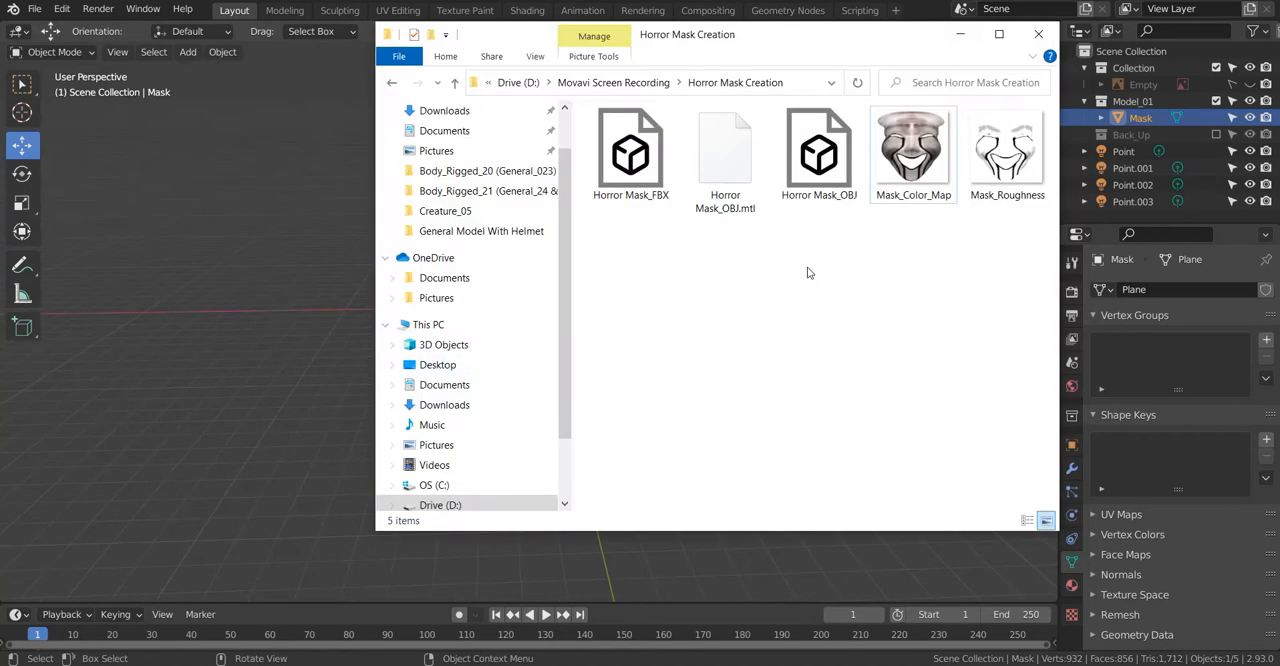
left_click(960, 34)
middle_click_drag(565, 326, 525, 335)
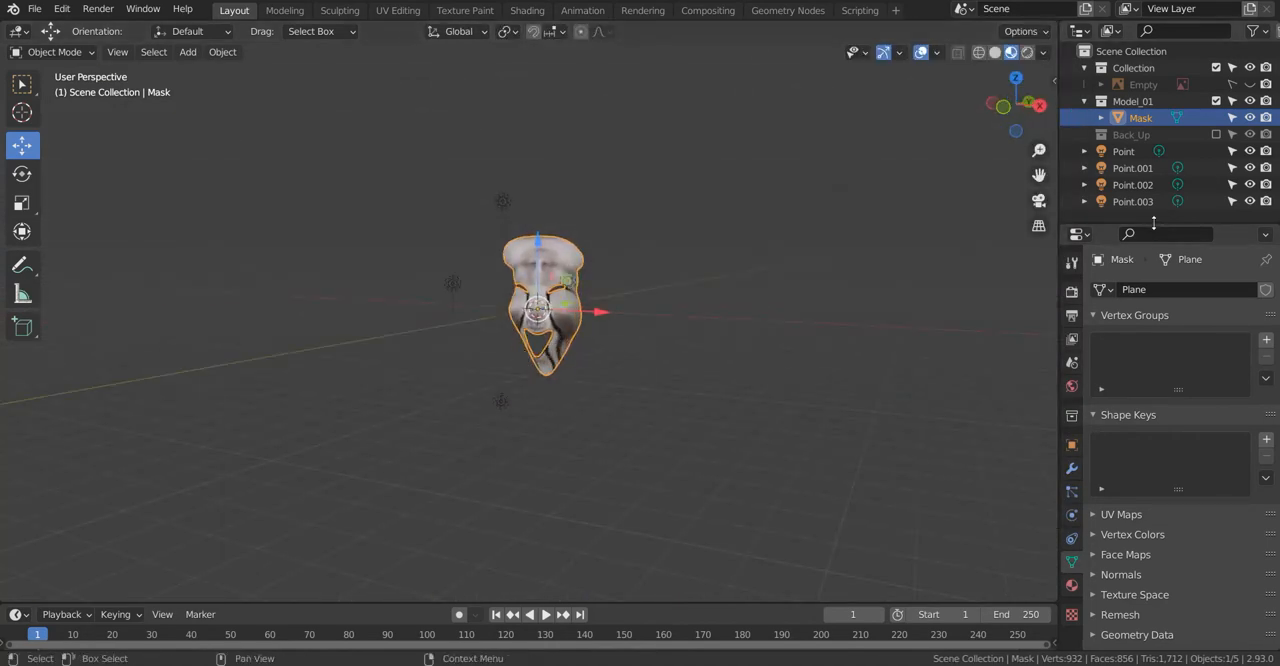
Step: Add a collection to the scene and name it Light & Decoration
left_click_drag(1154, 223, 1152, 381)
right_click(1134, 54)
left_click(1134, 55)
double_click(1129, 155)
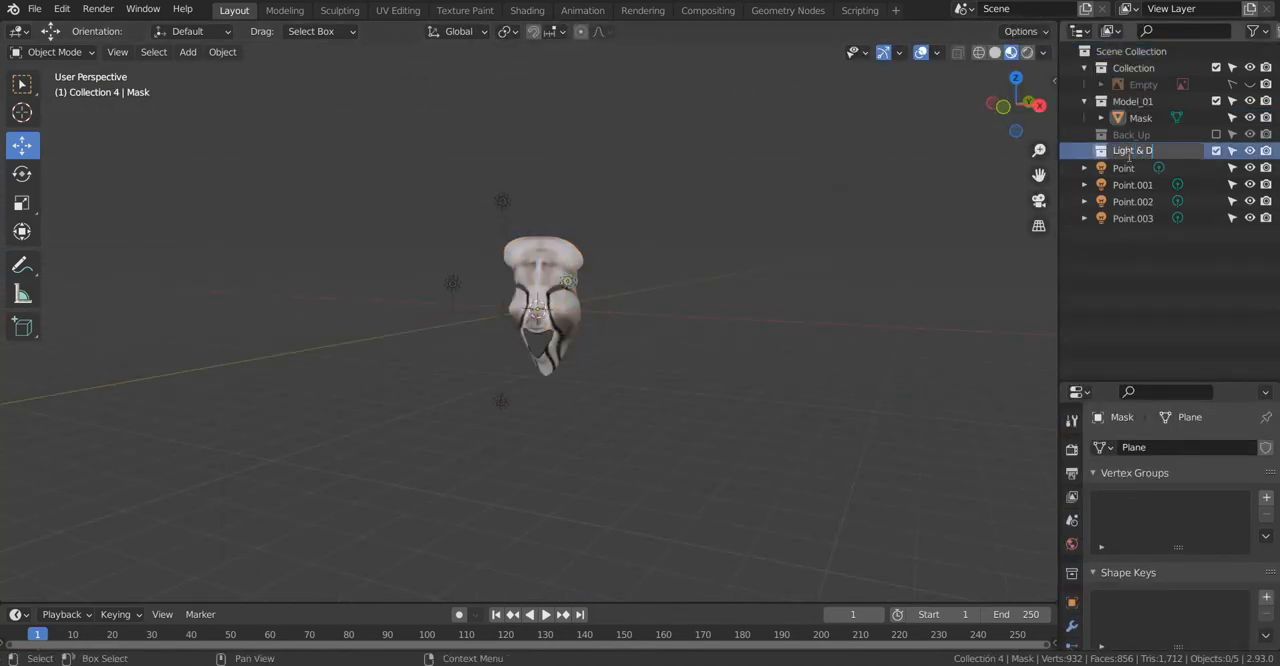
Step: Move the four point lights into the Light & Decoration collection
left_click_drag(1142, 258, 1115, 168)
key("m")
left_click(562, 211)
left_click(720, 262)
Step: Add a mesh plane and scale it up as the floor of a studio backdrop
middle_click_drag(560, 301, 541, 388)
key("KP_1")
key("shift+a")
mouse_move(541, 312)
left_click(656, 314)
key("s")
left_click(786, 545)
Step: Shift the plane sideways from the mask and lower it so it lies beneath the mask
left_click_drag(596, 314, 703, 317)
middle_click_drag(700, 317, 640, 268)
left_click_drag(599, 263, 598, 312)
middle_click_drag(712, 425, 738, 403)
scroll(738, 403, "up", 2)
key("KP_1")
left_click_drag(701, 381, 710, 381)
left_click_drag(636, 331, 637, 358)
middle_click_drag(826, 350, 718, 405)
Step: Extrude the plane's rear edge straight up along Z to form the backdrop wall
key("ctrl+Tab")
left_click(855, 415)
middle_click_drag(800, 428, 662, 375)
left_click(56, 52)
left_click(124, 52)
left_click(712, 454)
key("e")
key("z")
left_click(648, 290)
middle_click_drag(648, 290, 712, 345)
Step: Bevel the edge between floor and wall with 5 segments and a width of about 0.32 m
left_click(681, 410)
key("ctrl+b")
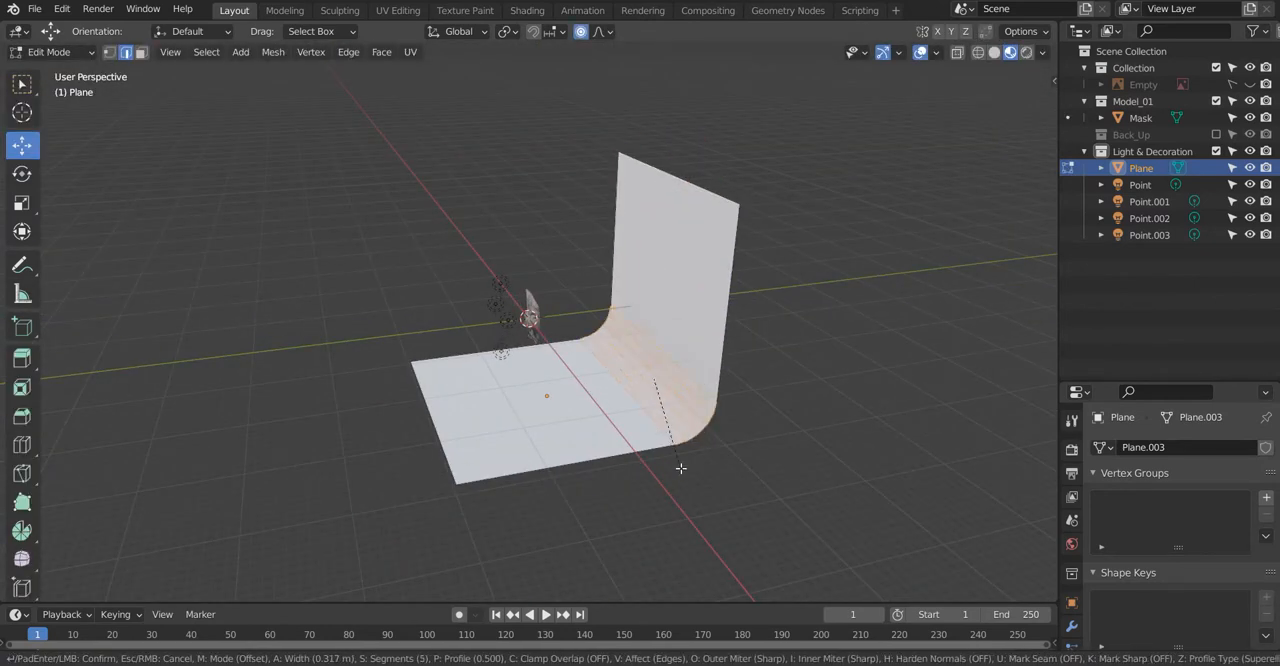
left_click(681, 466)
Step: Return the backdrop to Object Mode and apply smooth shading to it
middle_click_drag(640, 430, 710, 395)
key("Tab")
middle_click_drag(410, 225, 489, 207)
right_click(489, 207)
left_click(488, 202)
Step: Lower the backdrop by about 2.4 m in the front view and switch the viewport to rendered shading
middle_click_drag(690, 310, 654, 331)
key("KP_1")
left_click_drag(636, 362, 641, 383)
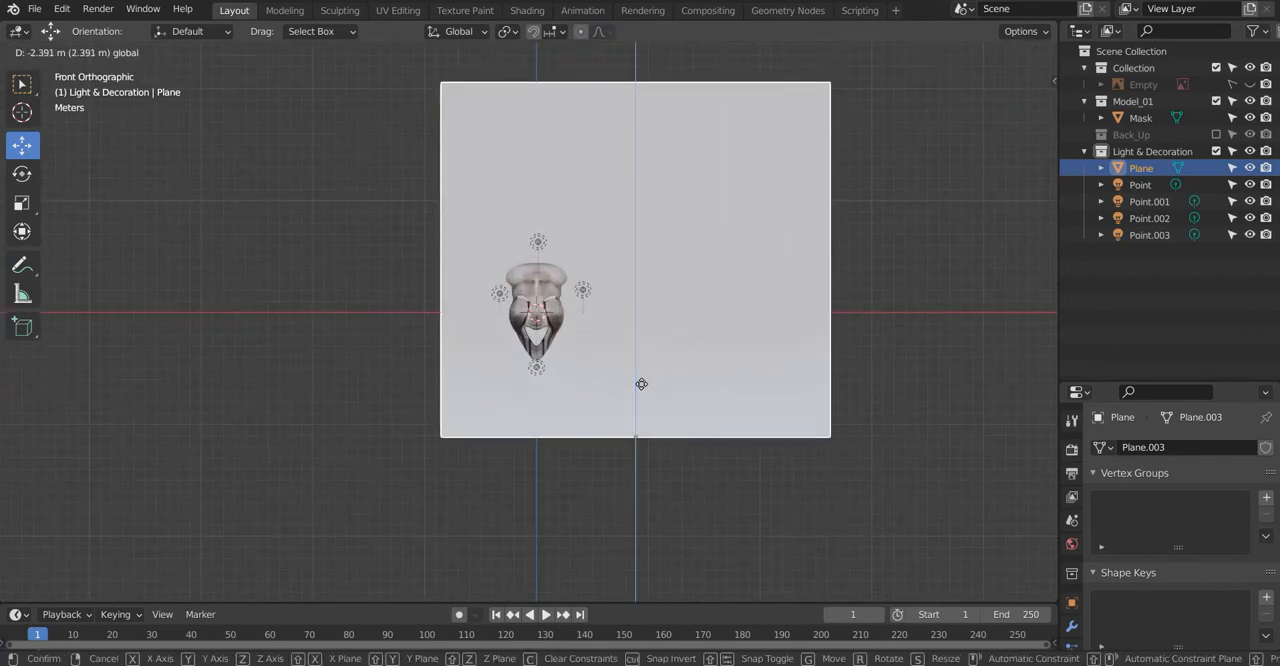
middle_click_drag(545, 380, 587, 423)
left_click(473, 440)
key("z")
scroll(510, 390, "down", 5)
Step: Add an area light, place it at the backdrop's front-right corner in the top view, and resize it
key("shift+a")
mouse_move(522, 517)
left_click(646, 571)
left_click_drag(480, 283, 598, 359)
key("KP_7")
key("g")
left_click(656, 430)
key("s")
Step: Set the area light's power to 500 W and its color to saturated blue
left_click(1190, 566)
key("Return")
left_click(1207, 541)
left_click_drag(1176, 382, 1214, 355)
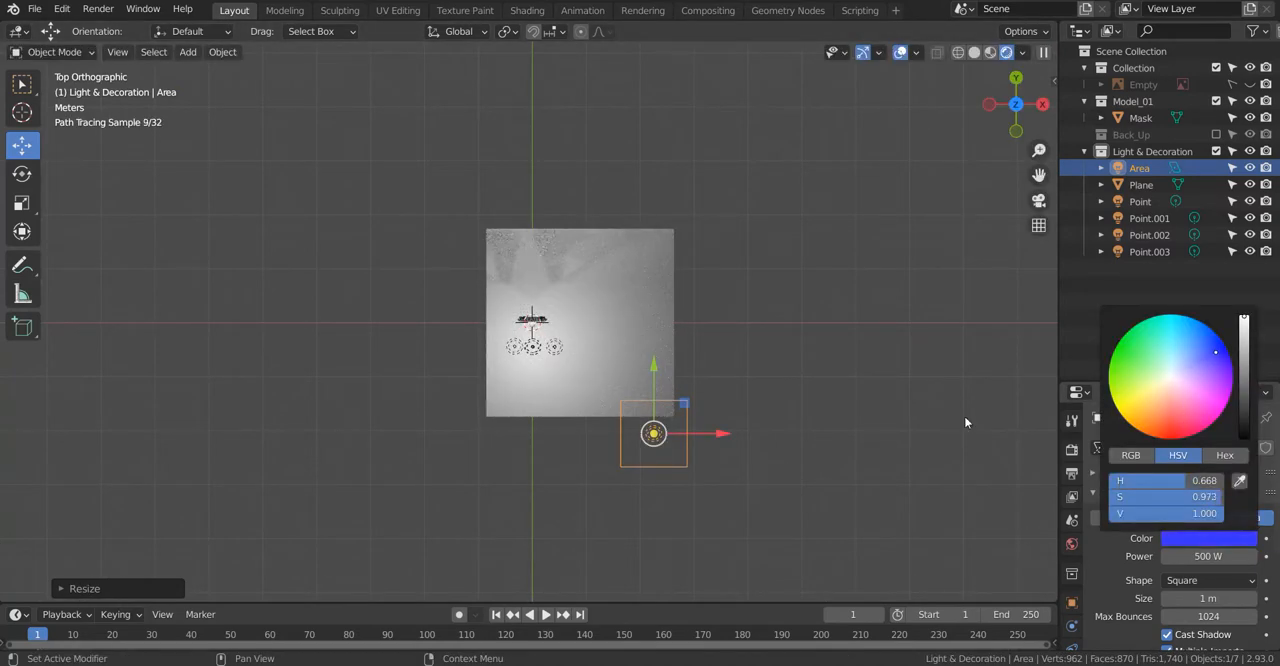
Step: Rotate the blue area light in the side and top views so it points toward the mask and backdrop
key("KP_3")
key("ctrl+KP_3")
key("r")
left_click(740, 248)
scroll(740, 248, "down", 4)
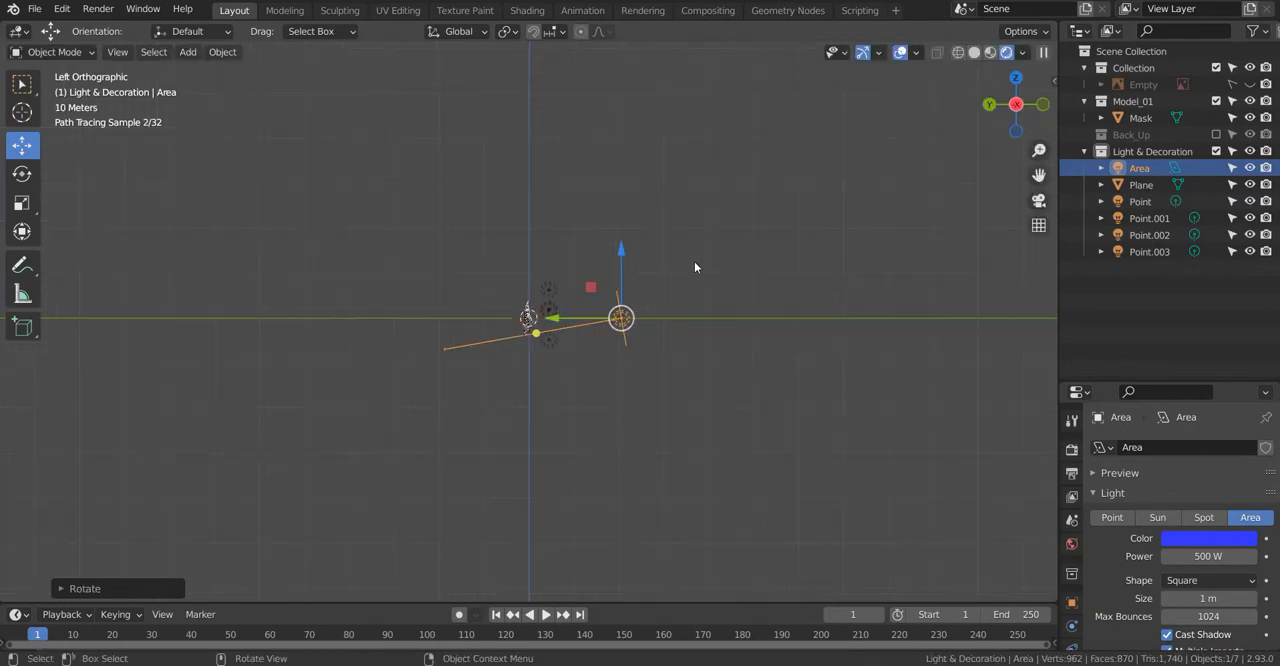
key("KP_7")
scroll(806, 406, "up", 4)
key("r")
left_click(823, 338)
scroll(824, 340, "down", 4)
Step: Raise the blue area light's power to 15000 W
left_click(1192, 557)
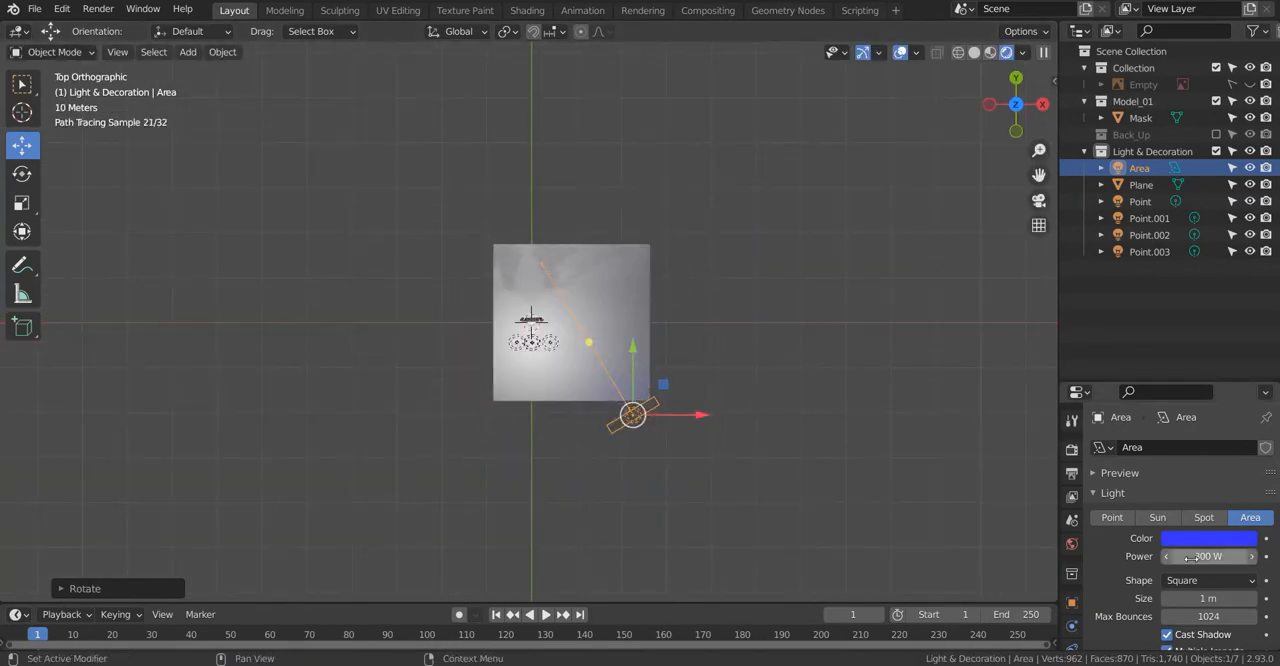
type("5000")
key("Return")
key("KP_1")
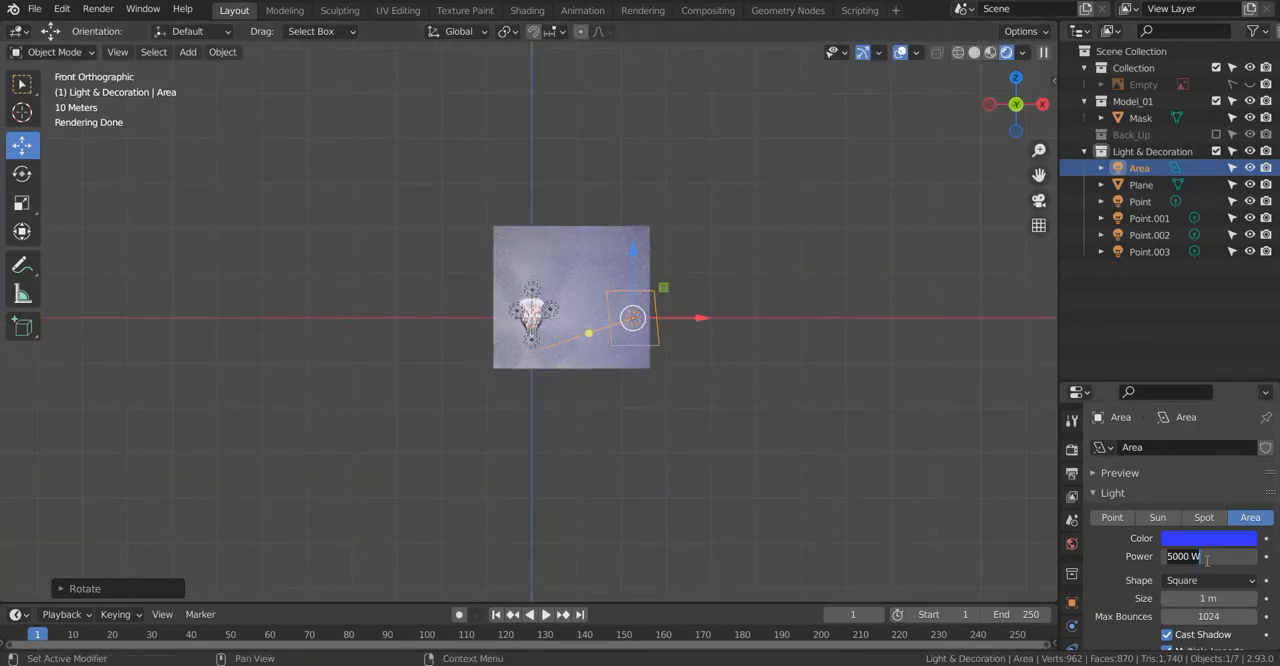
scroll(860, 420, "up", 5)
key("BackSpace")
type("5")
key("Return")
Step: Move the blue area light slightly closer to the mask and scale it up by a factor of about 1.22
left_click_drag(850, 316, 820, 313)
key("s")
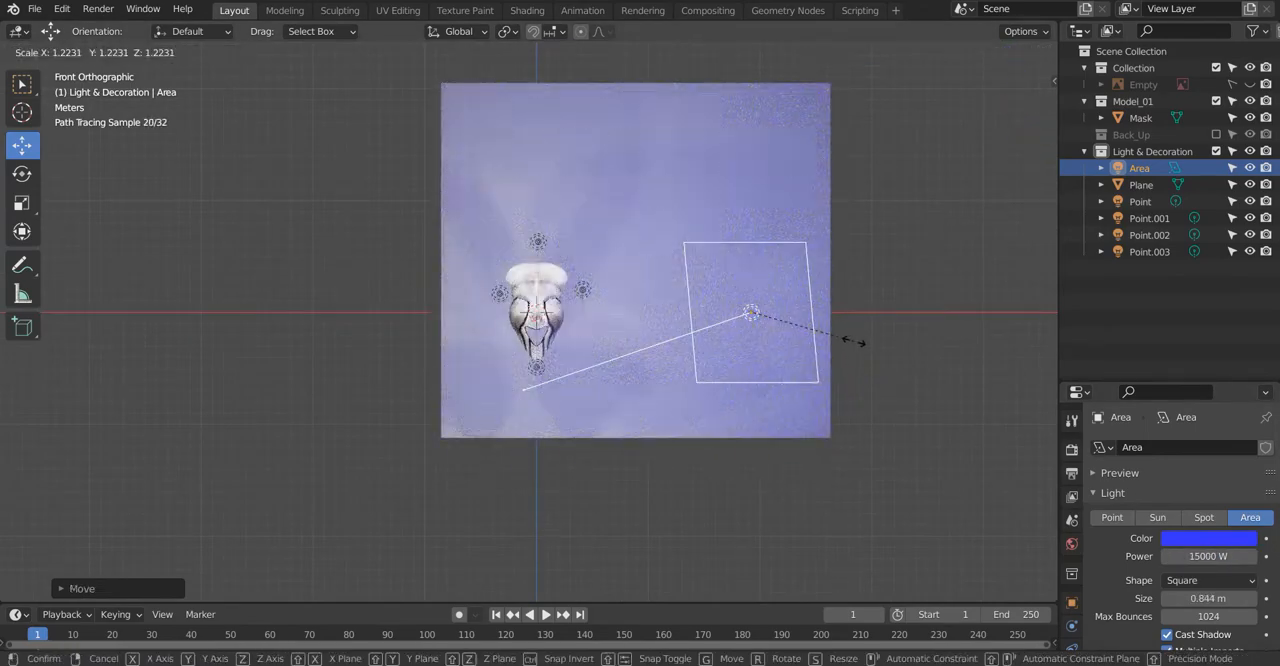
left_click(854, 342)
Step: Duplicate the blue area light, place the copy at the backdrop's front-left corner, and rotate it toward the mask
key("KP_7")
scroll(700, 280, "down", 4)
key("shift+d")
left_click(573, 280)
key("r")
key("g")
Step: Change the front-left area light's color to pinkish red
left_click(1186, 537)
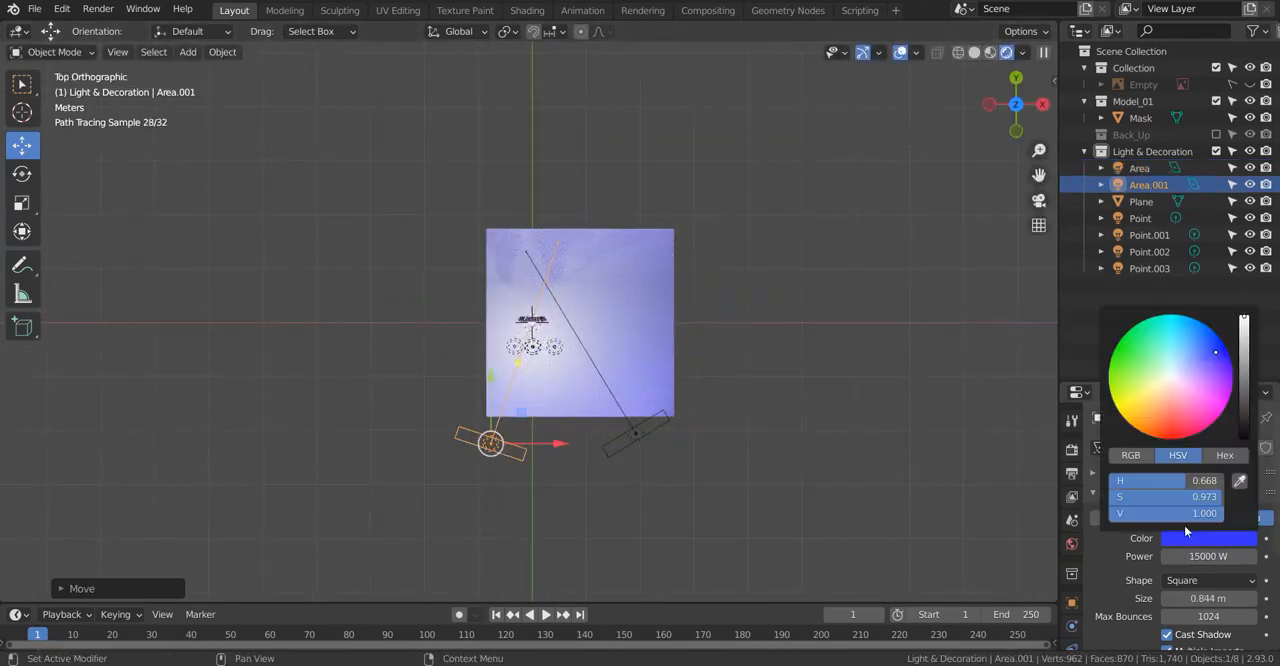
left_click(1181, 421)
key("KP_1")
scroll(800, 495, "up", 3)
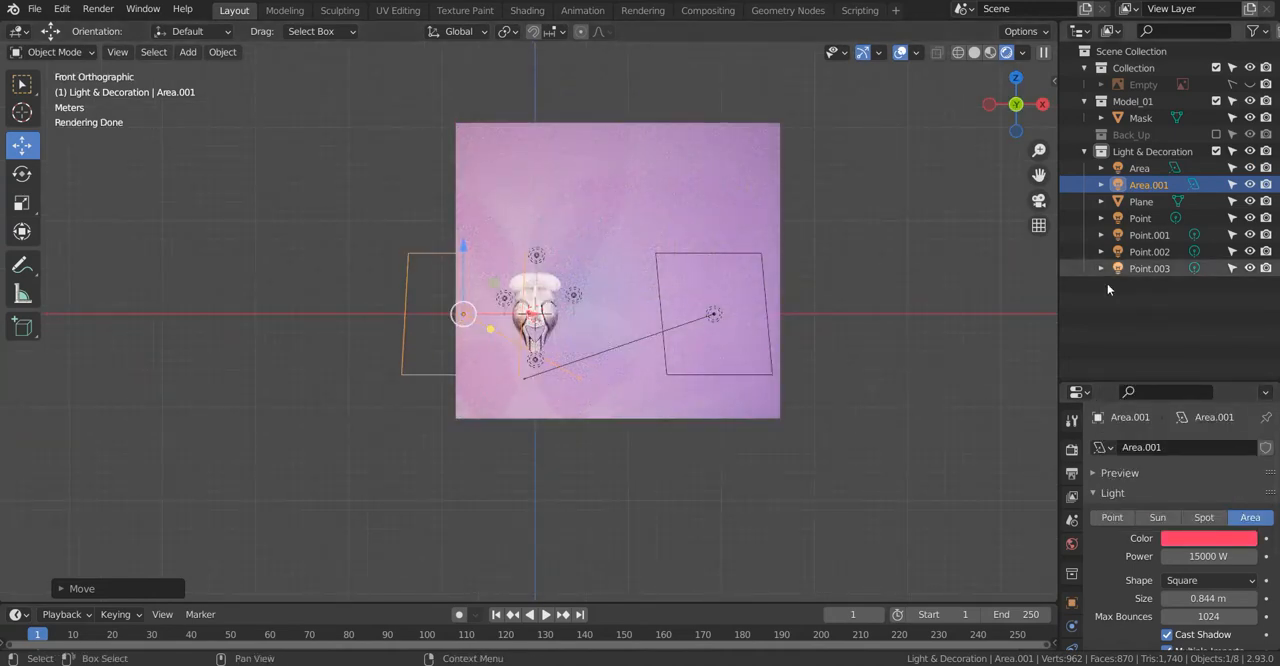
Step: Try a yellow area light above the mask, duplicated from the blue one and tilted downward, and delete it
left_click(768, 379)
key("KP_3")
key("shift+d")
left_click(359, 173)
key("r")
left_click(430, 290)
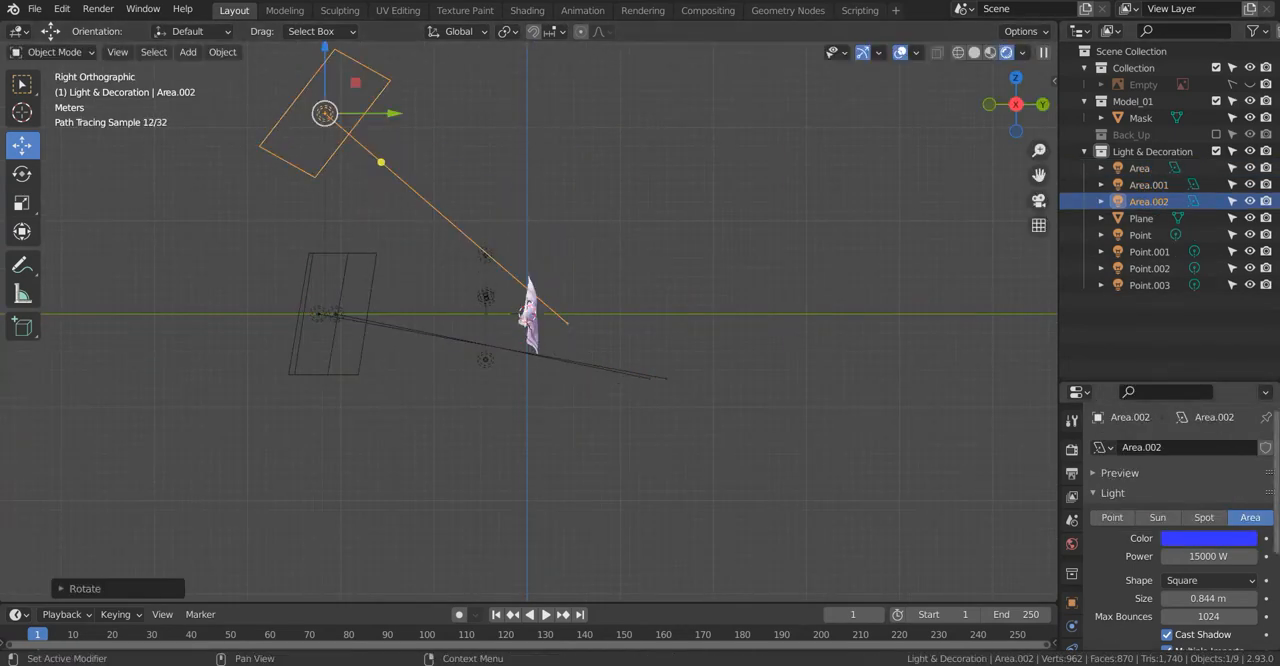
left_click(1208, 538)
left_click(1138, 392)
key("KP_1")
scroll(652, 338, "up", 2)
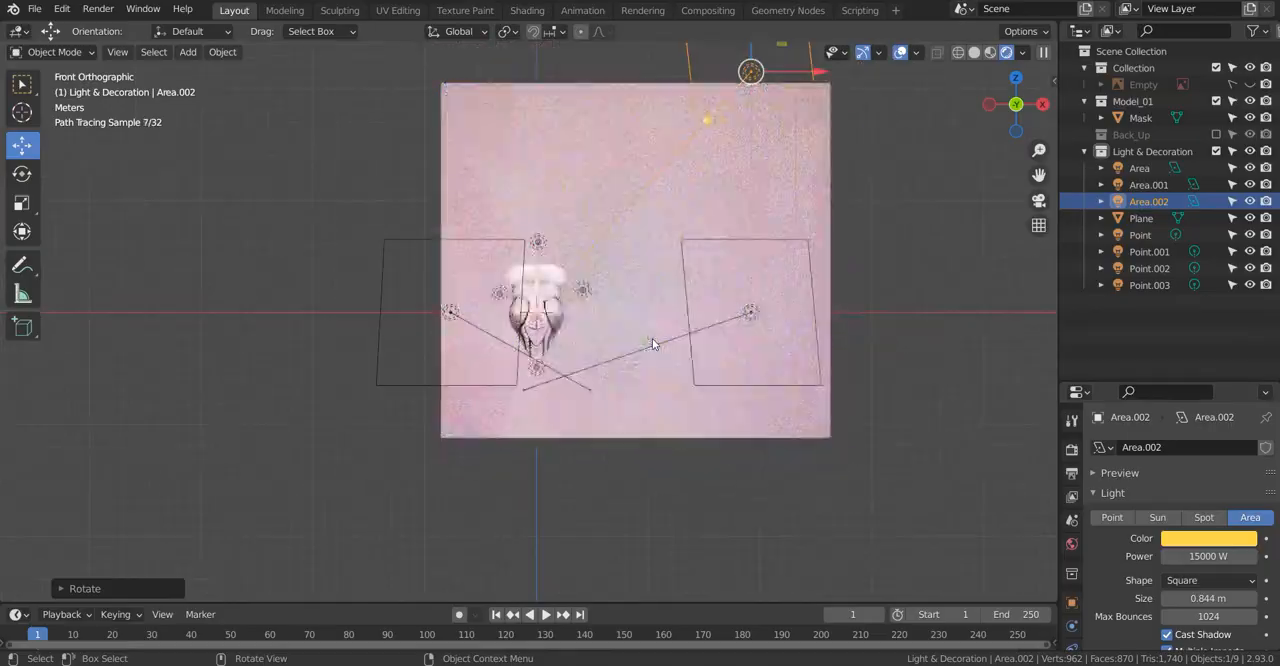
key("Delete")
Step: Set the power of both the blue and the red area lights to 10000 W
scroll(546, 357, "up", 1)
middle_click_drag(546, 357, 471, 382, "shift")
left_click(731, 354)
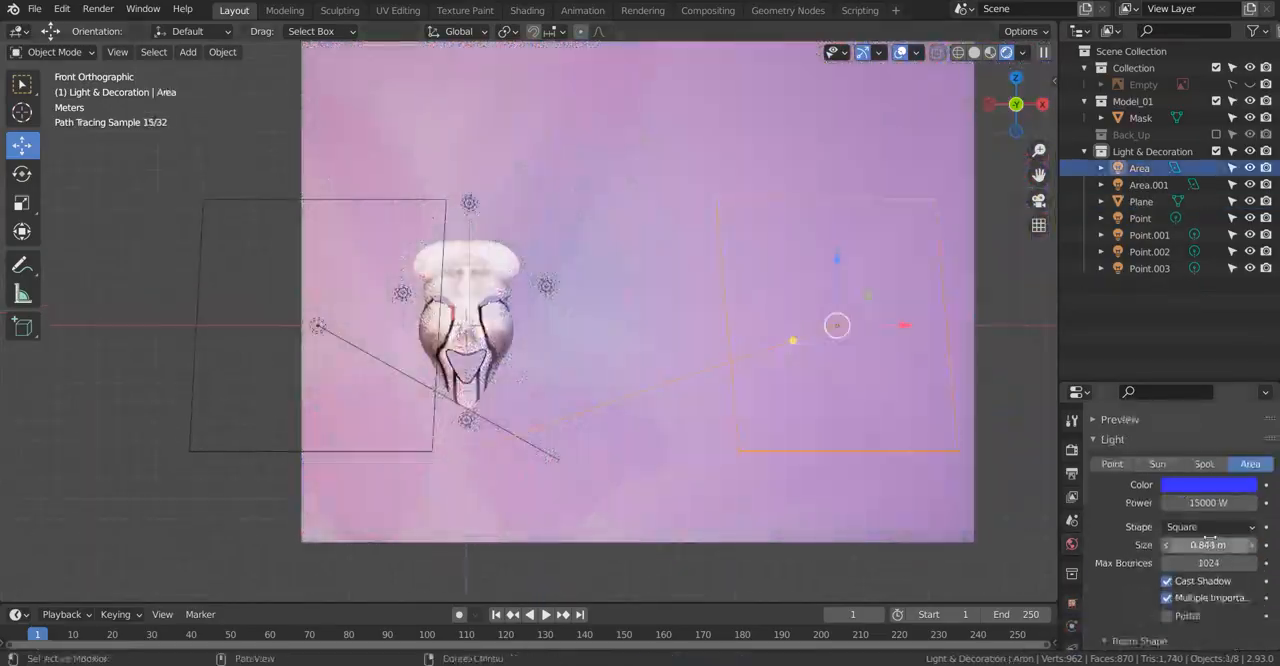
key("Return")
type("0")
key("Return")
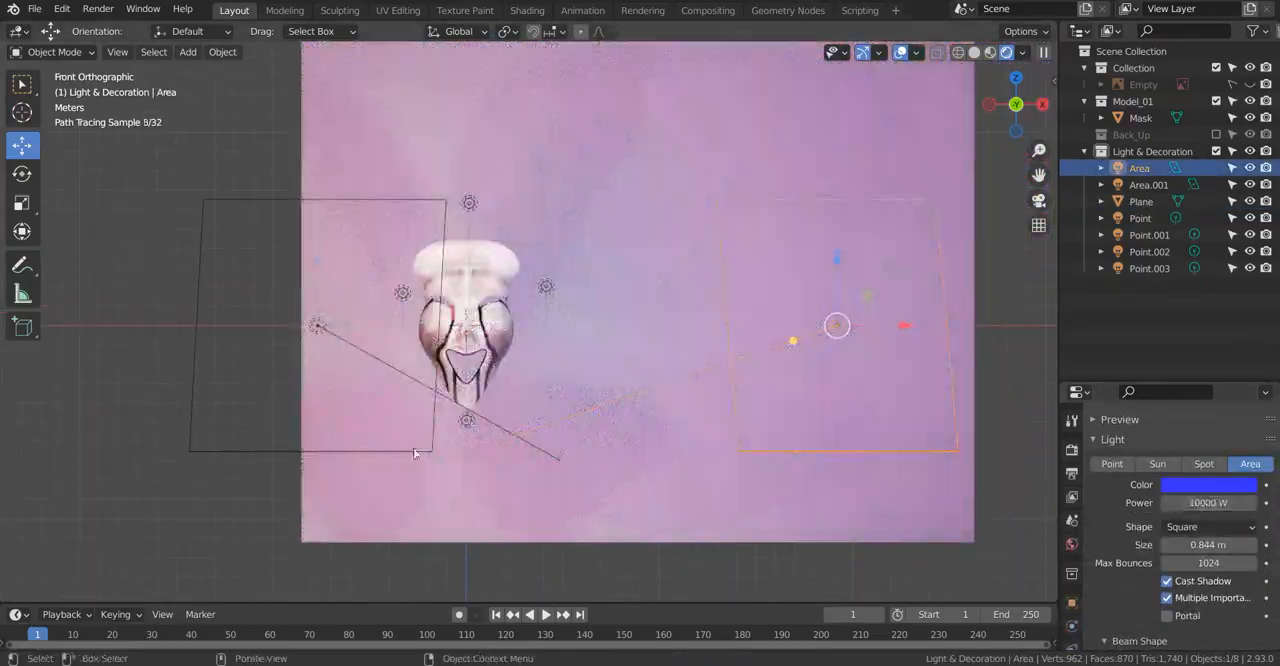
left_click(415, 452)
double_click(1196, 504)
type("10000")
key("Return")
scroll(347, 424, "down", 2)
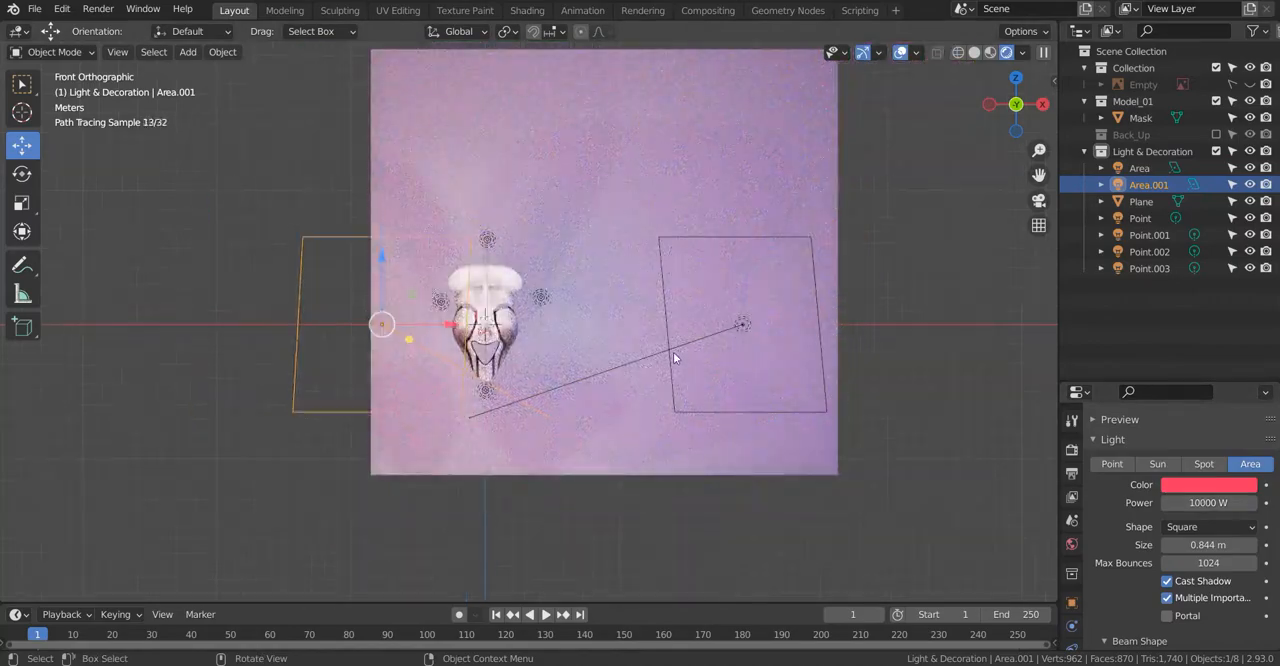
Step: Duplicate the blue area light in the side view, raise the copy, and tilt it down toward the mask
left_click(673, 352)
key("KP_3")
key("shift+d")
left_click(456, 232)
key("r")
left_click(668, 427)
Step: Darken the upper area light's color to black and reposition the light above and in front of the mask
left_click(1209, 485)
left_click_drag(1244, 265, 1241, 390)
key("KP_1")
key("g")
left_click(794, 246)
left_click(1209, 485)
middle_click_drag(640, 258, 469, 276)
key("r")
left_click(441, 374)
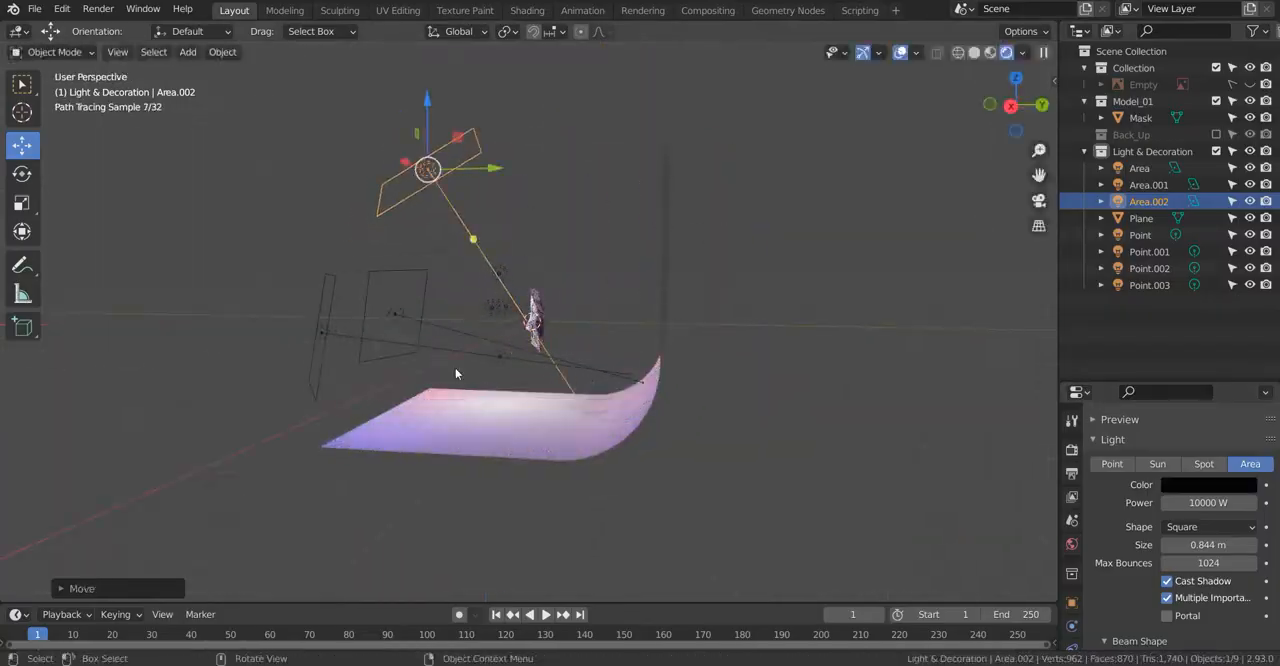
Step: Add a camera, align it to the front view, and look through it
key("KP_1")
key("shift+a")
left_click(410, 449)
key("ctrl+alt+KP_0")
key("KP_0")
key("KP_0")
Step: Fly the camera forward until the backdrop spans the frame with the mask on its left side
key("shift+grave")
key("w")
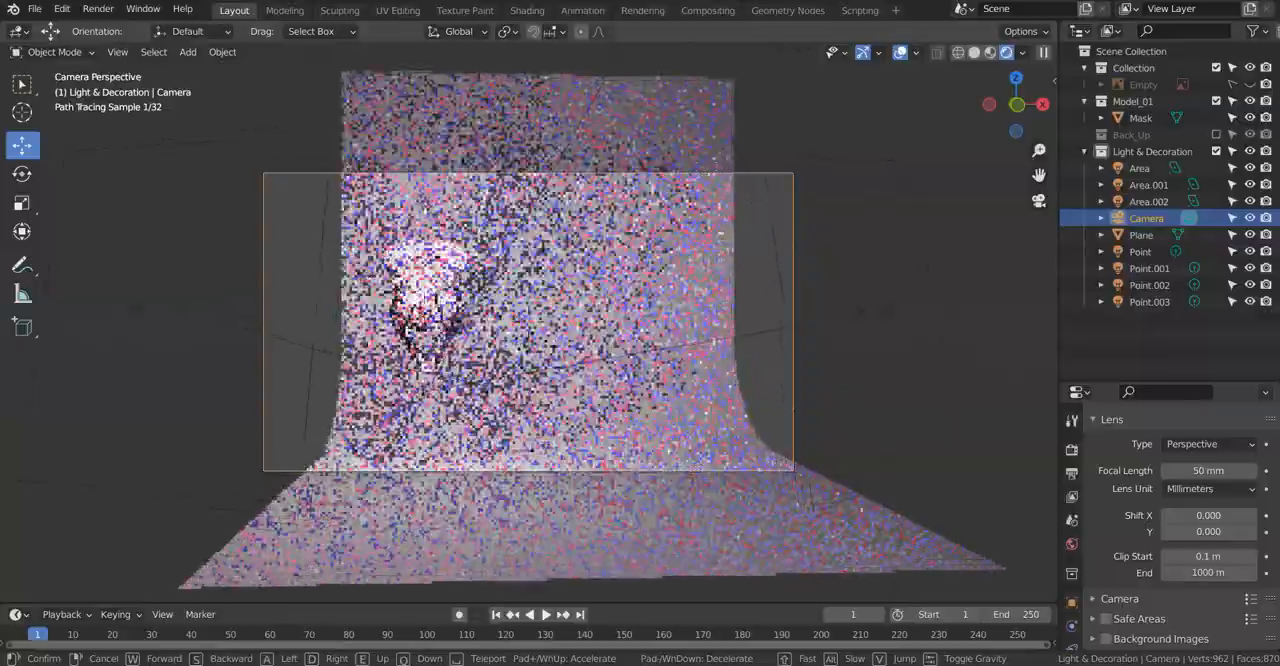
key("w")
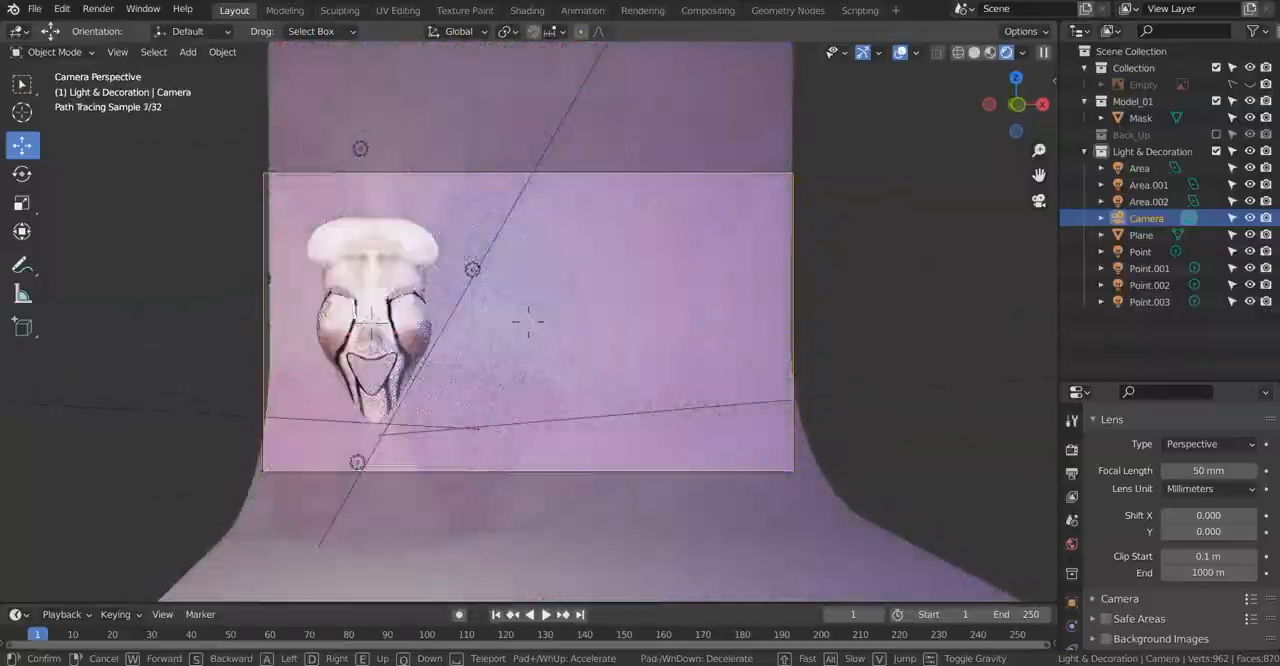
left_click(528, 322)
Step: Scale up the backdrop so it extends beyond the edges of the camera frame
left_click(632, 366)
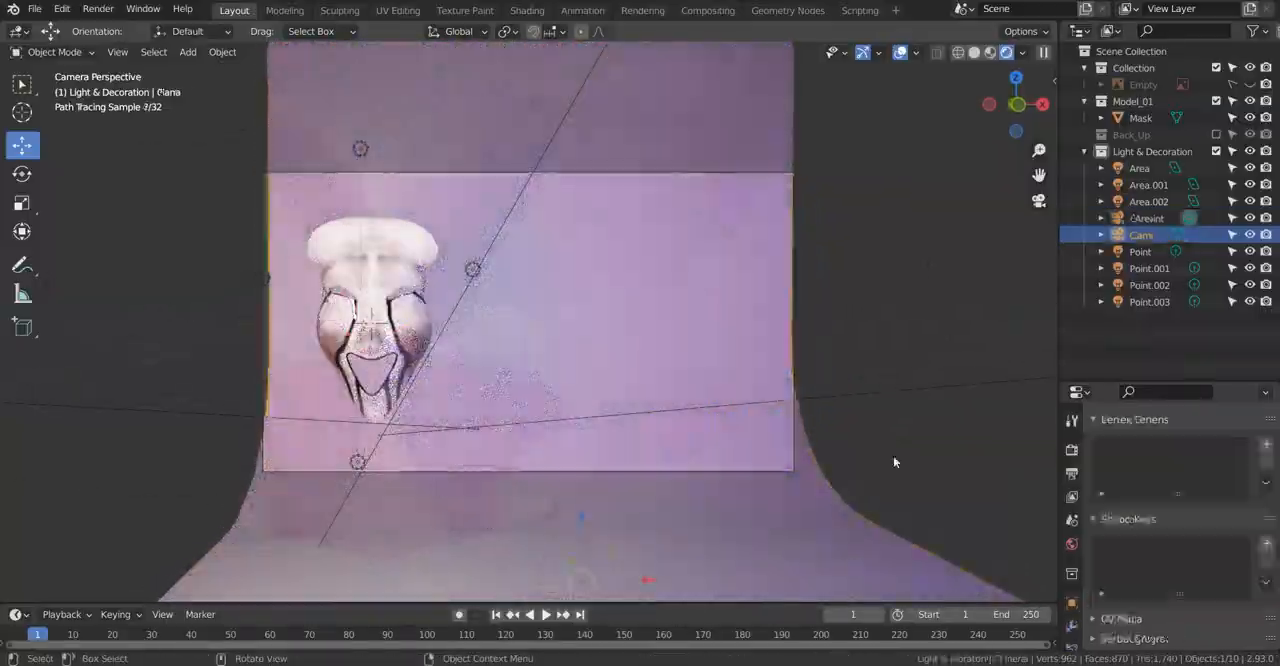
key("s")
left_click(854, 374)
Step: Enlarge the properties area and change the render's X and Y output resolution
scroll(1154, 538, "down", 4)
left_click_drag(1140, 381, 1138, 132)
left_click(1072, 494)
left_click(1103, 252)
left_click(960, 279)
scroll(1200, 230, "down", 5)
left_click(1204, 206)
left_click_drag(1190, 245, 1145, 245)
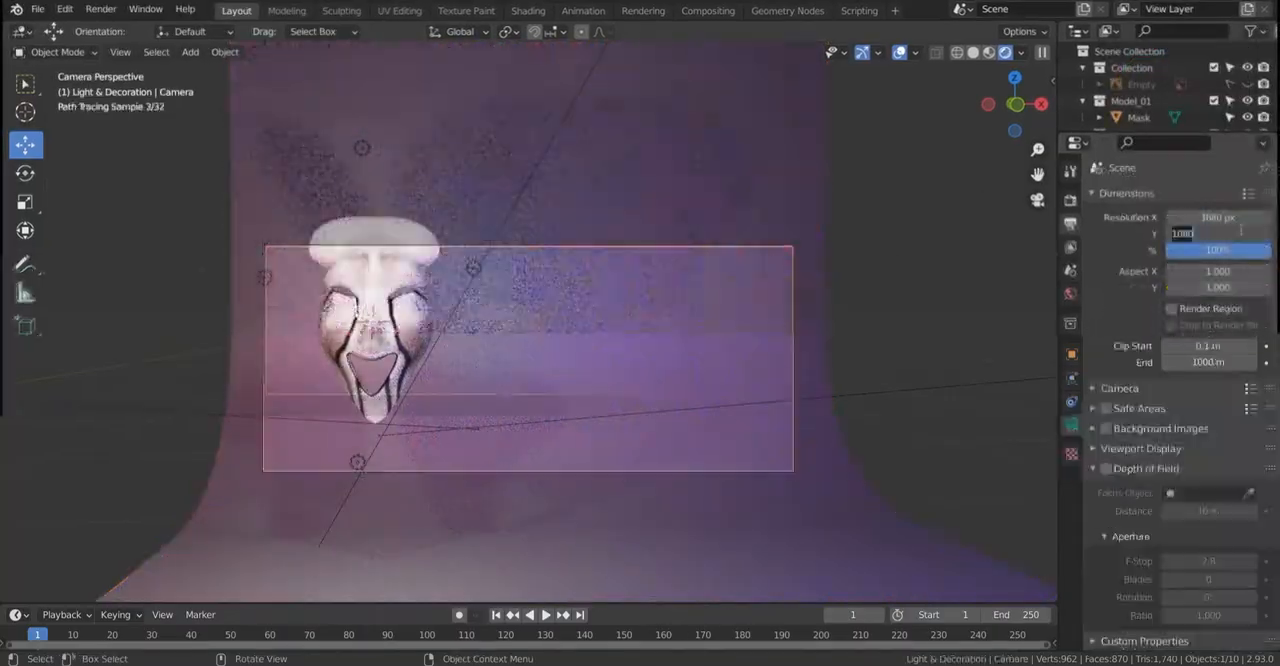
Step: Render the camera view as a still image and examine the mask in the render result
left_click(100, 9)
left_click(143, 31)
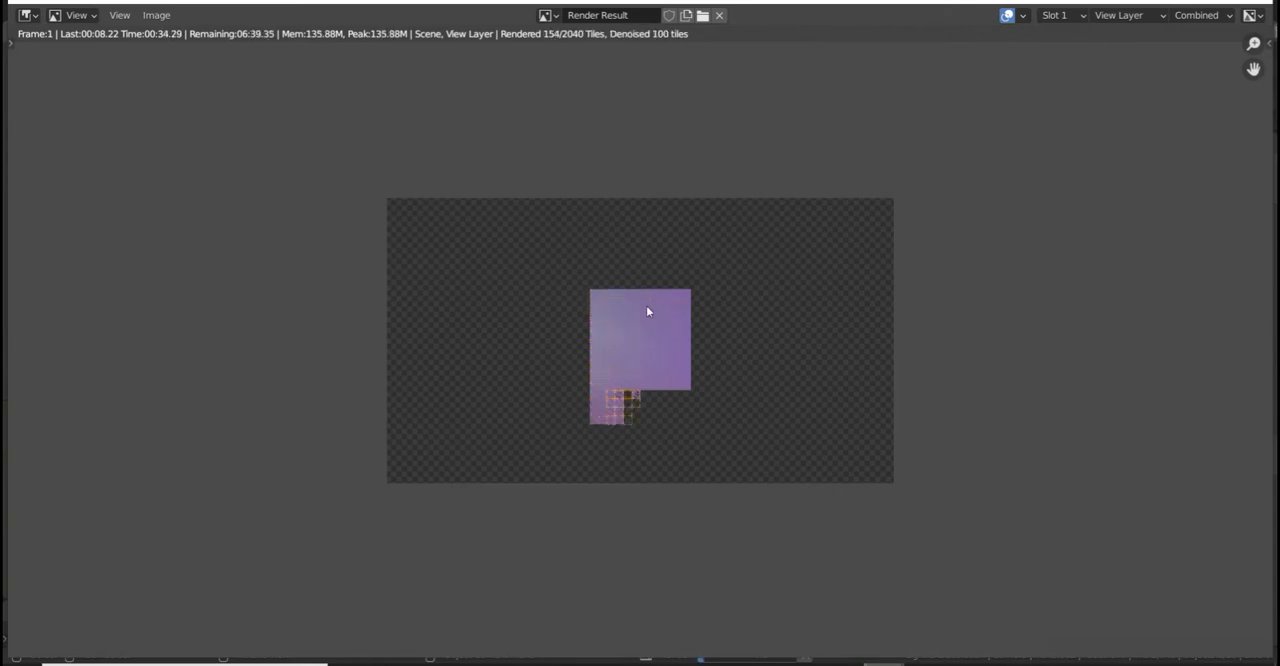
scroll(514, 378, "down", 3)
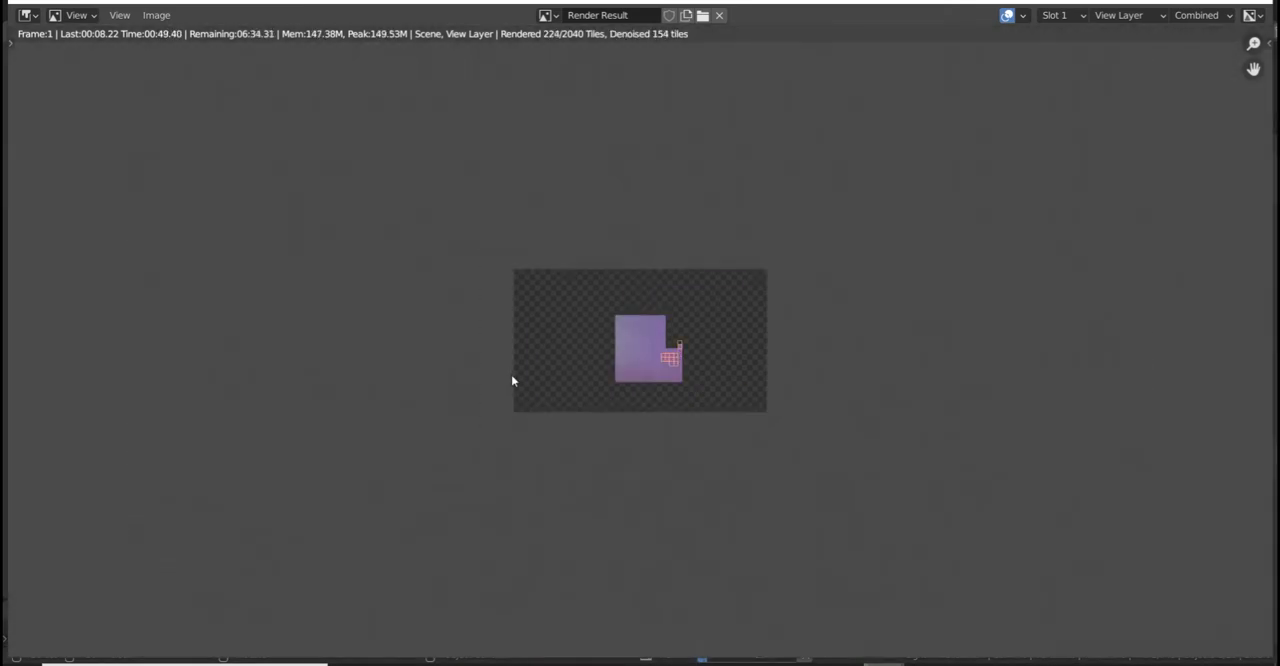
scroll(530, 372, "up", 6)
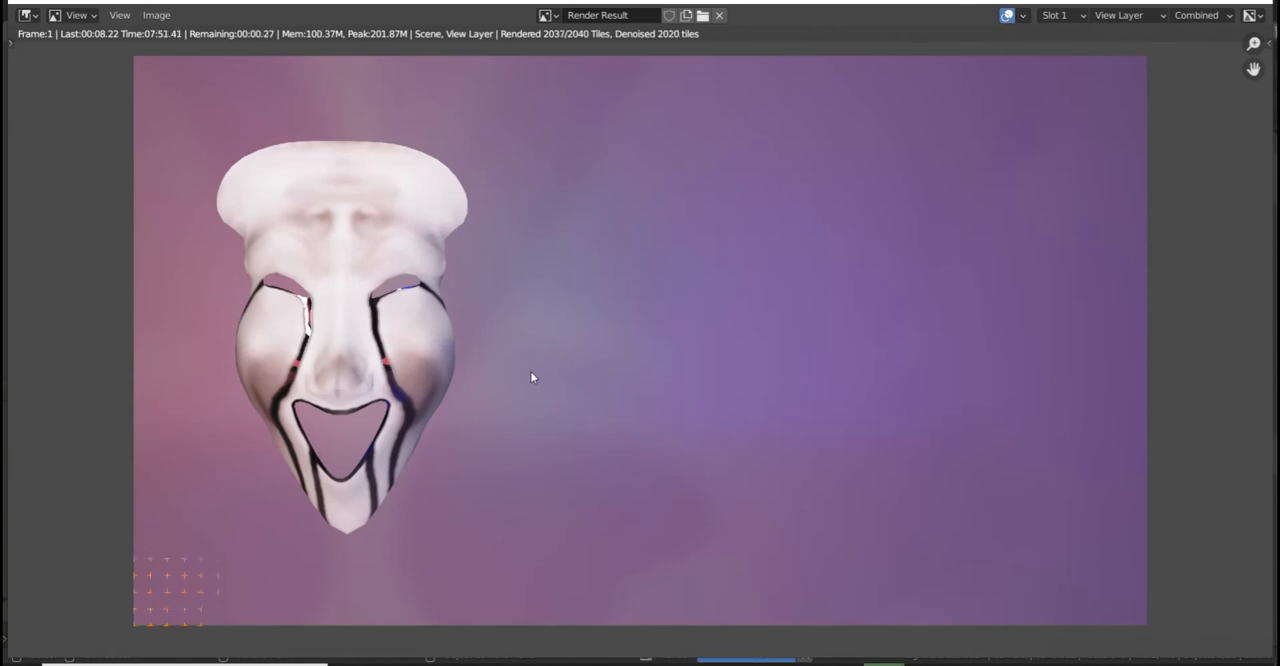
Step: Save the finished mask render as an image file named Render
scroll(584, 349, "down", 4)
scroll(584, 349, "up", 3)
left_click(156, 15)
left_click(180, 109)
left_click_drag(316, 485, 248, 486)
key("BackSpace")
type("Render")
key("Return")
left_click(831, 54)
left_click(687, 152)
left_click(716, 485)
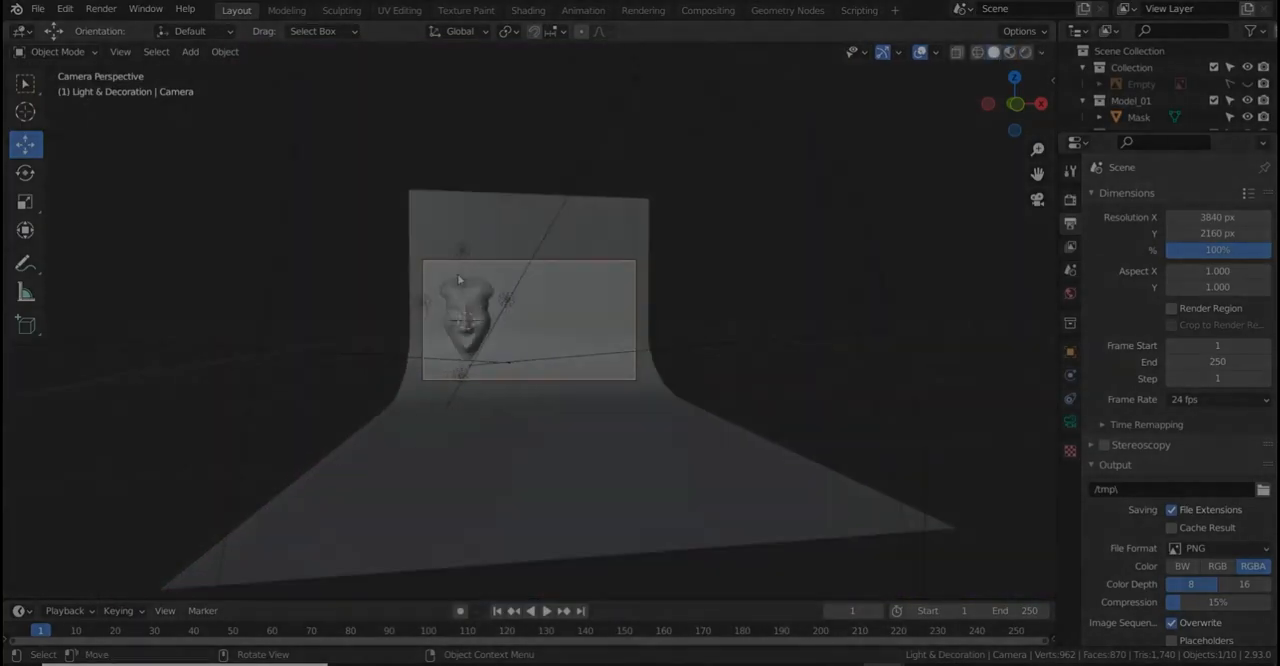